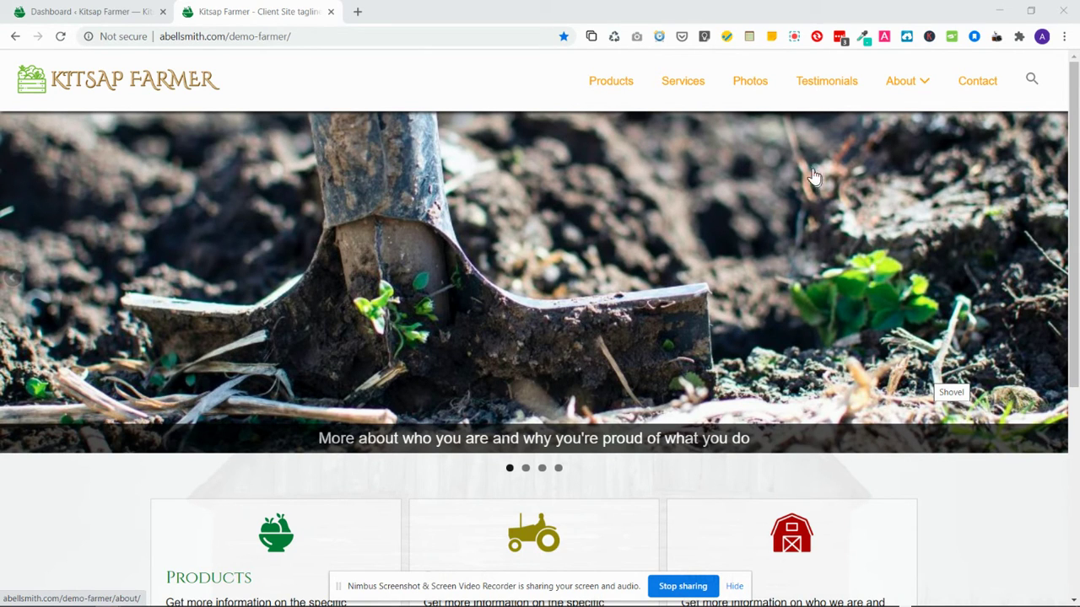
Open the website's Photos page and browse the pears, small barn and produce photos in the lightbox.
left_click(752, 88)
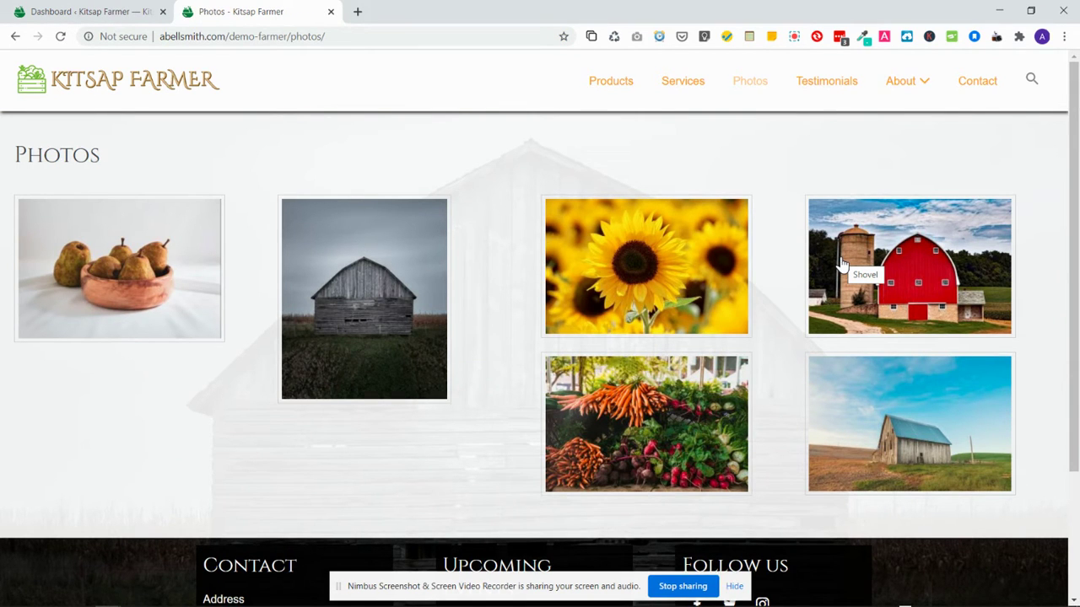
left_click(175, 274)
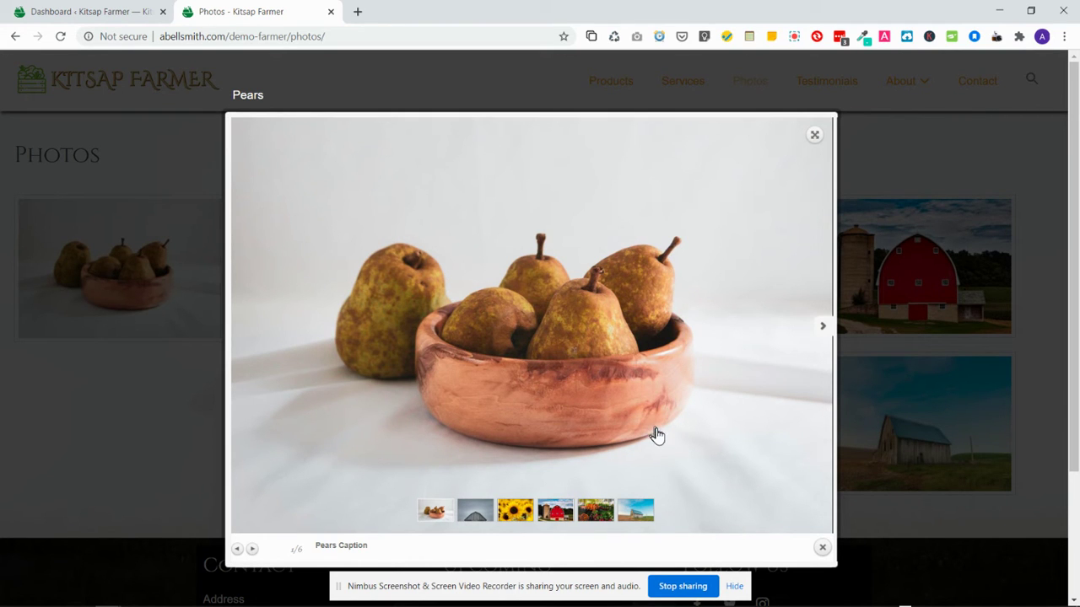
left_click(639, 512)
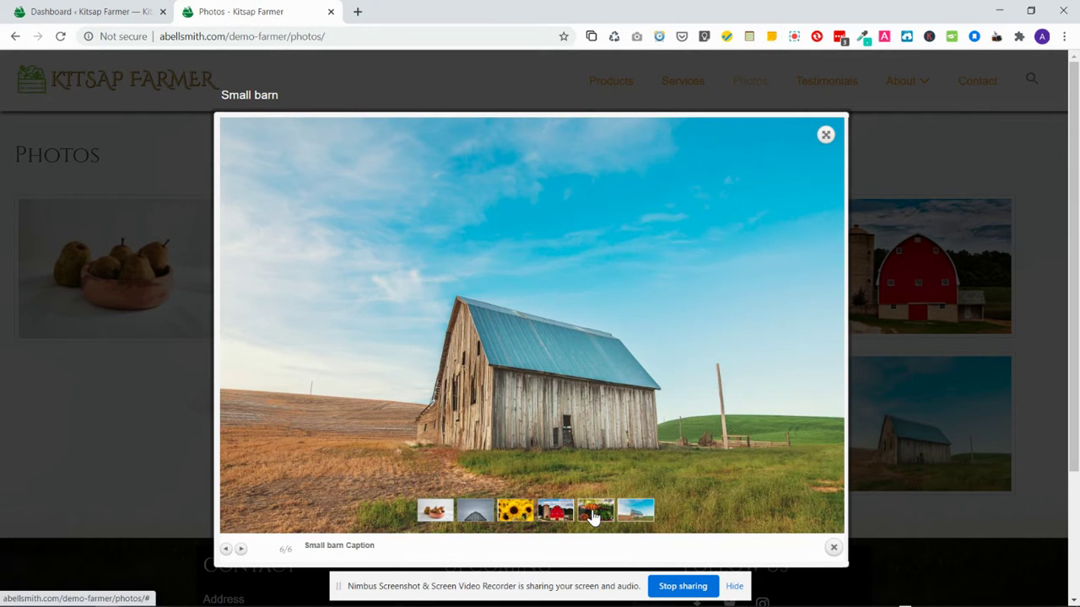
left_click(593, 513)
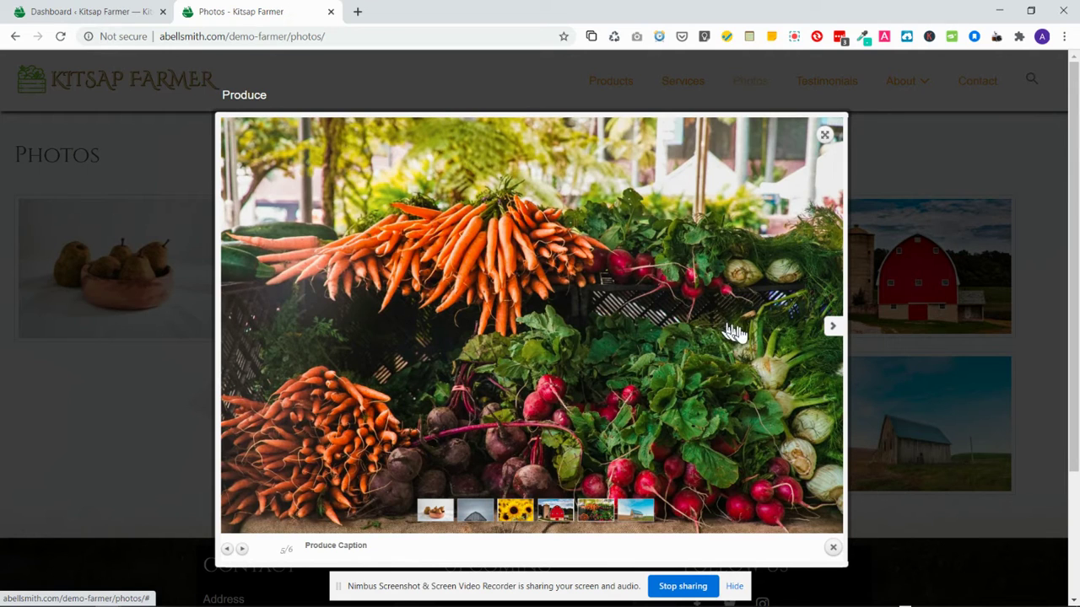
left_click(832, 329)
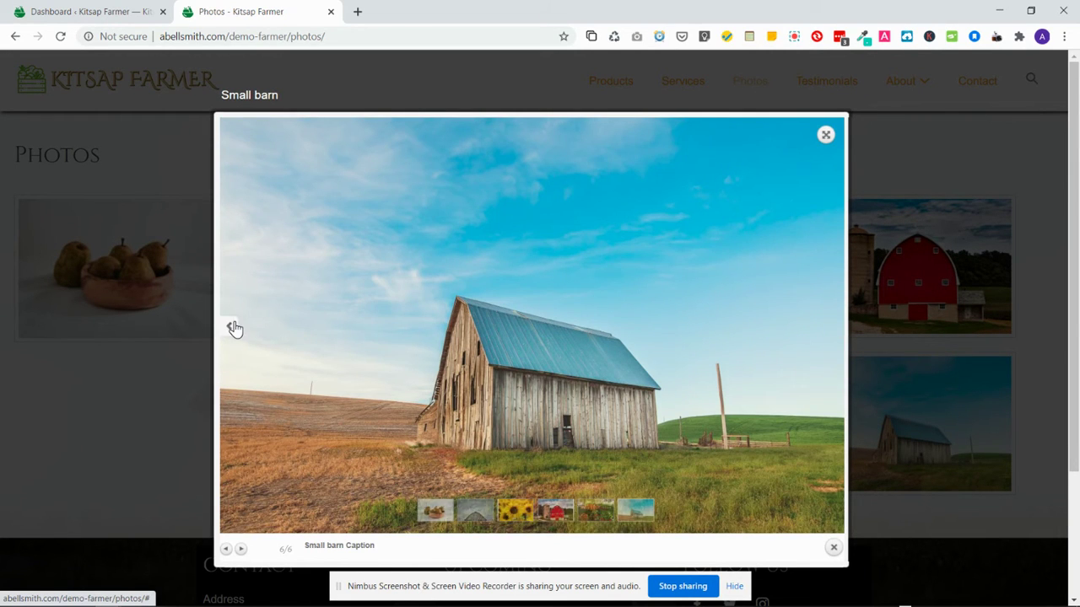
left_click(234, 328)
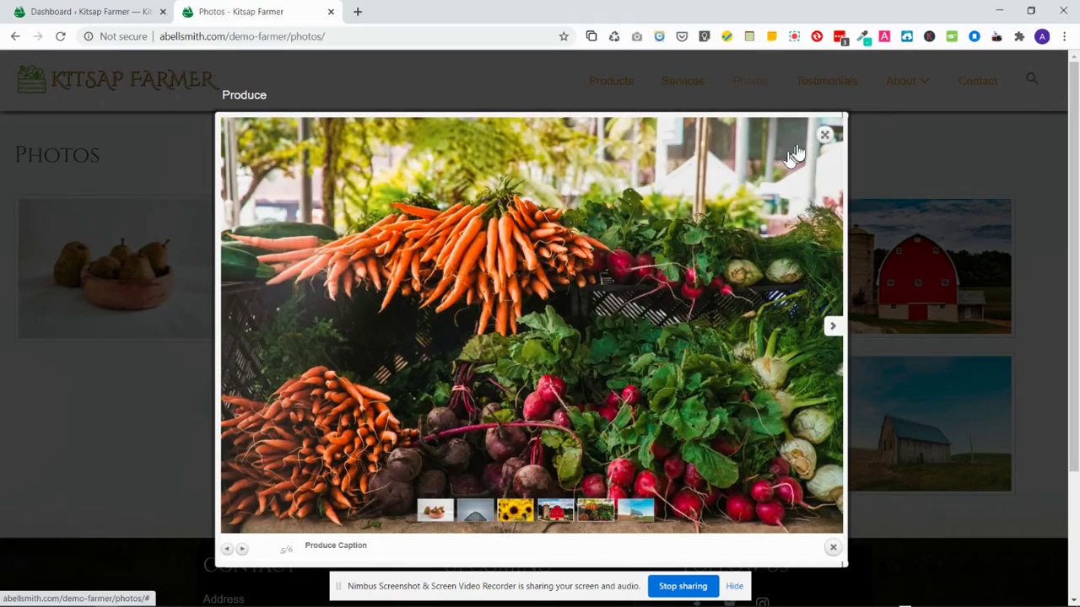
View the produce photo at enlarged size, restore it, advance to the following photo and close the lightbox.
left_click(825, 136)
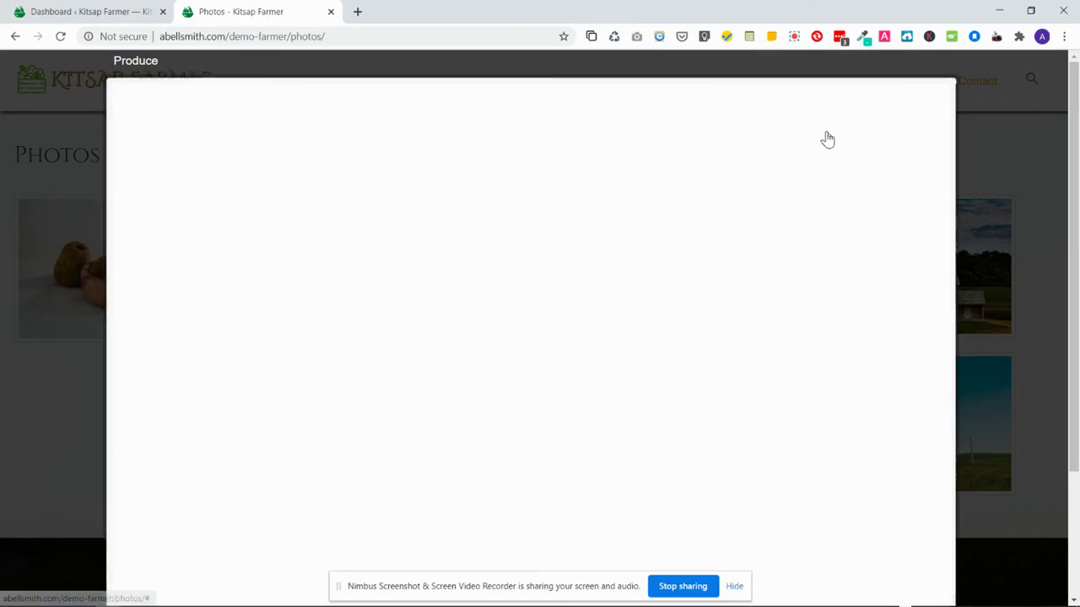
scroll(1041, 212, "down", 1)
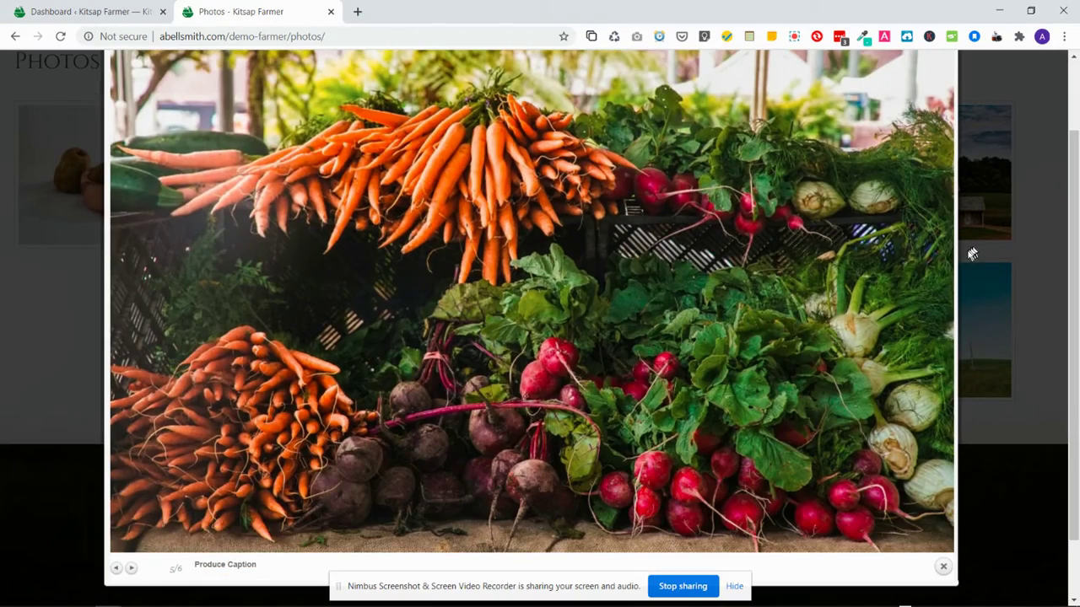
scroll(940, 364, "up", 1)
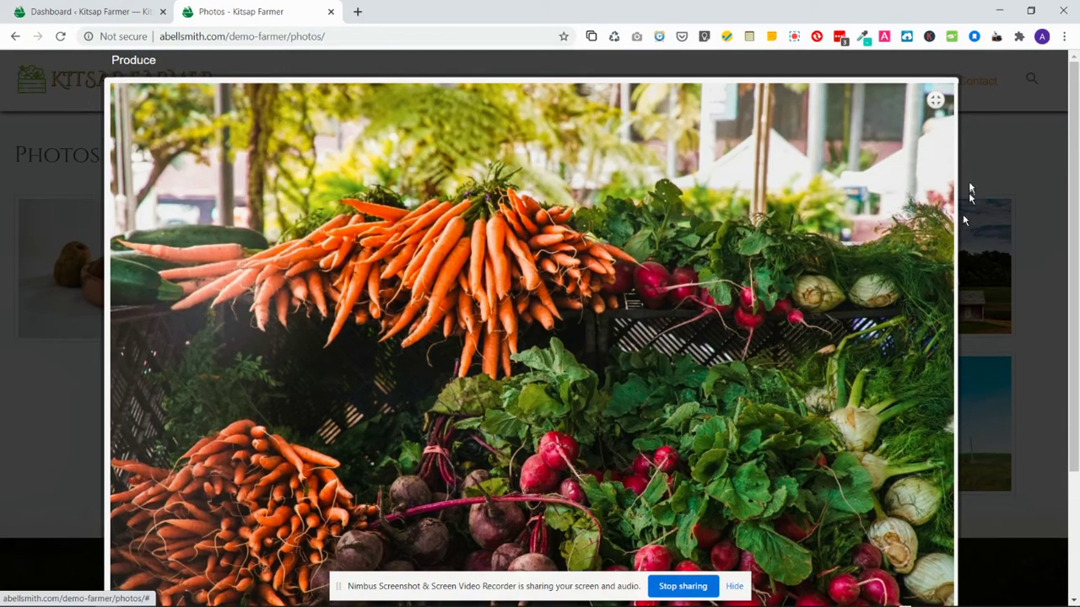
left_click(933, 102)
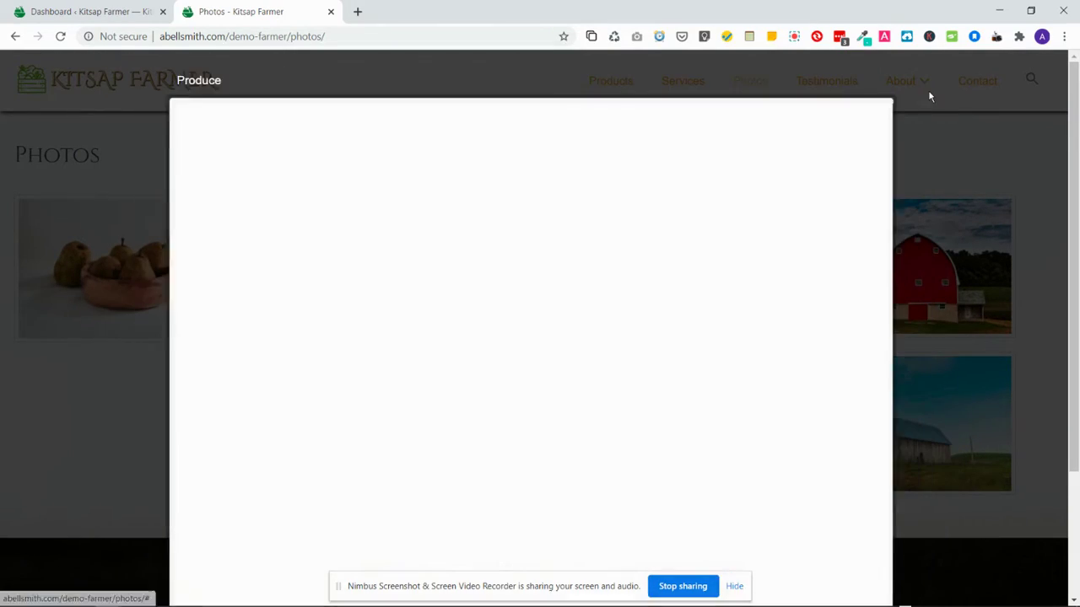
scroll(610, 338, "down", 1)
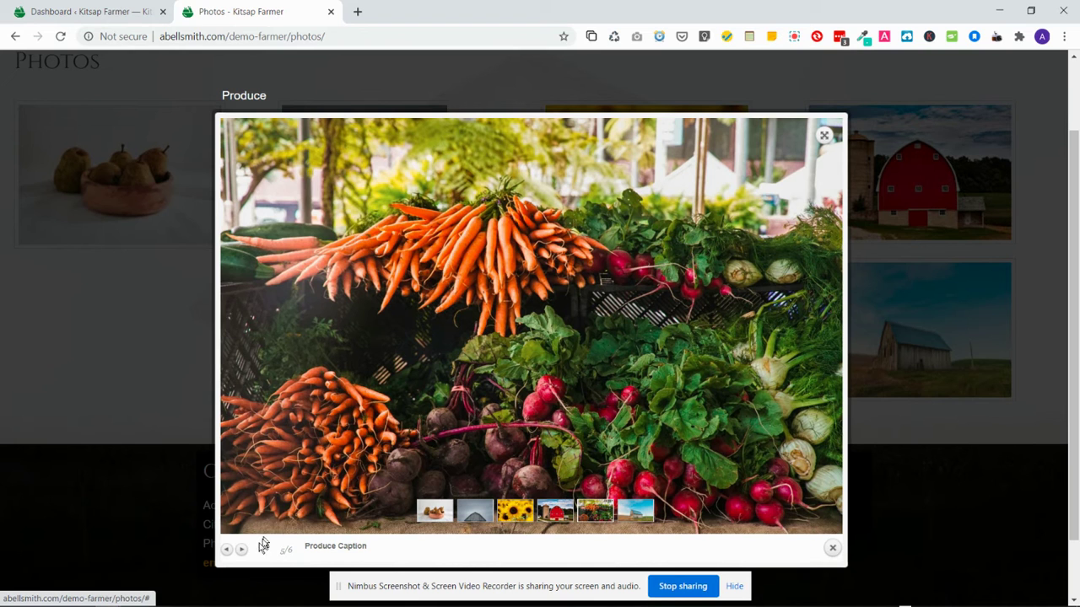
left_click(241, 550)
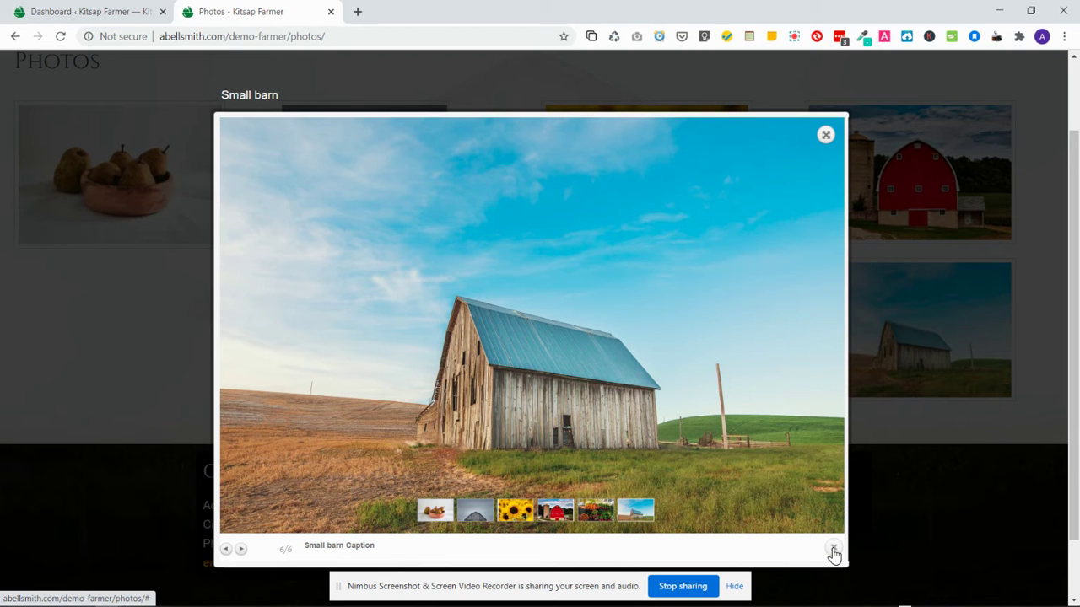
left_click(951, 499)
scroll(951, 503, "up", 1)
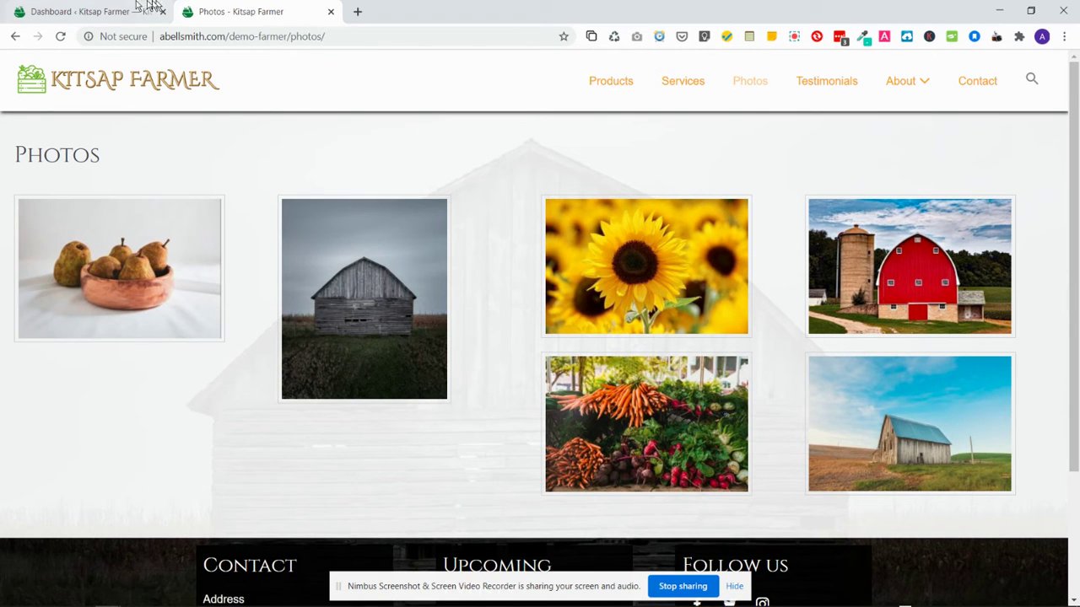
Switch to the WordPress dashboard and open Gallery 1 for editing.
left_click(85, 7)
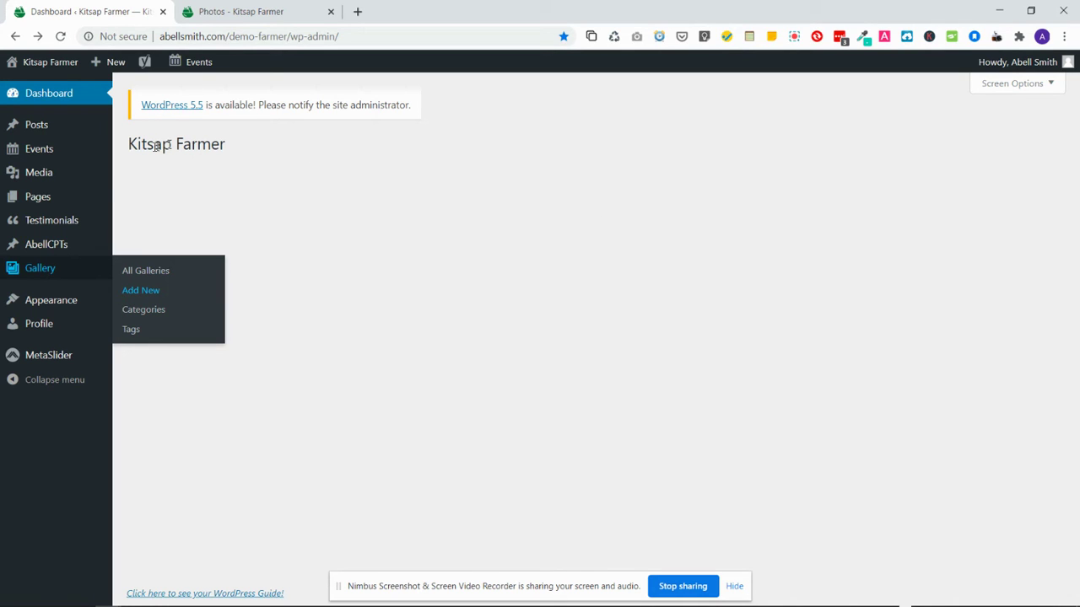
left_click(133, 274)
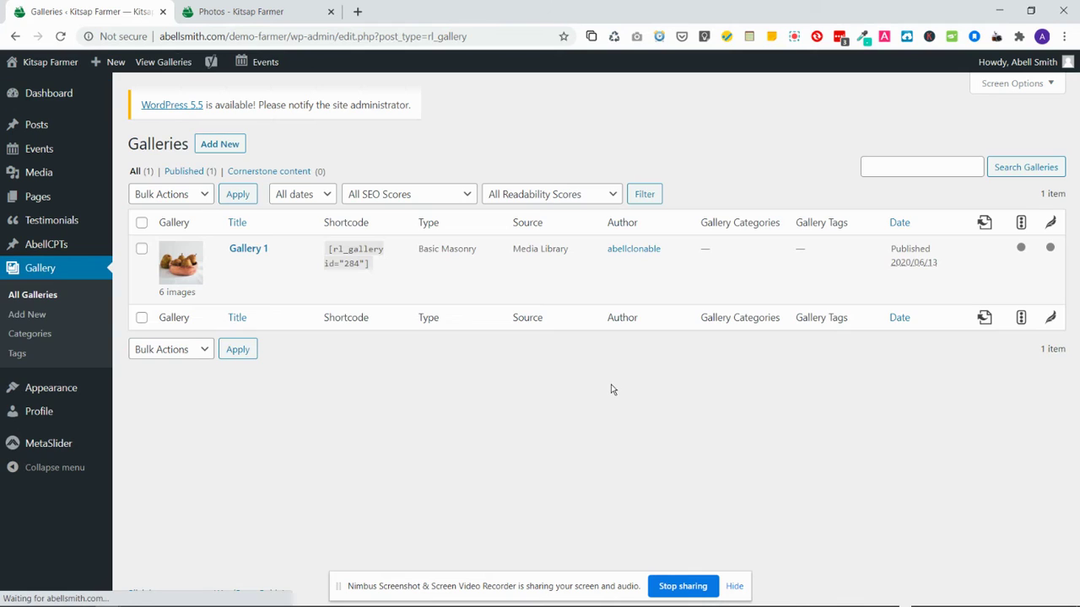
left_click(248, 250)
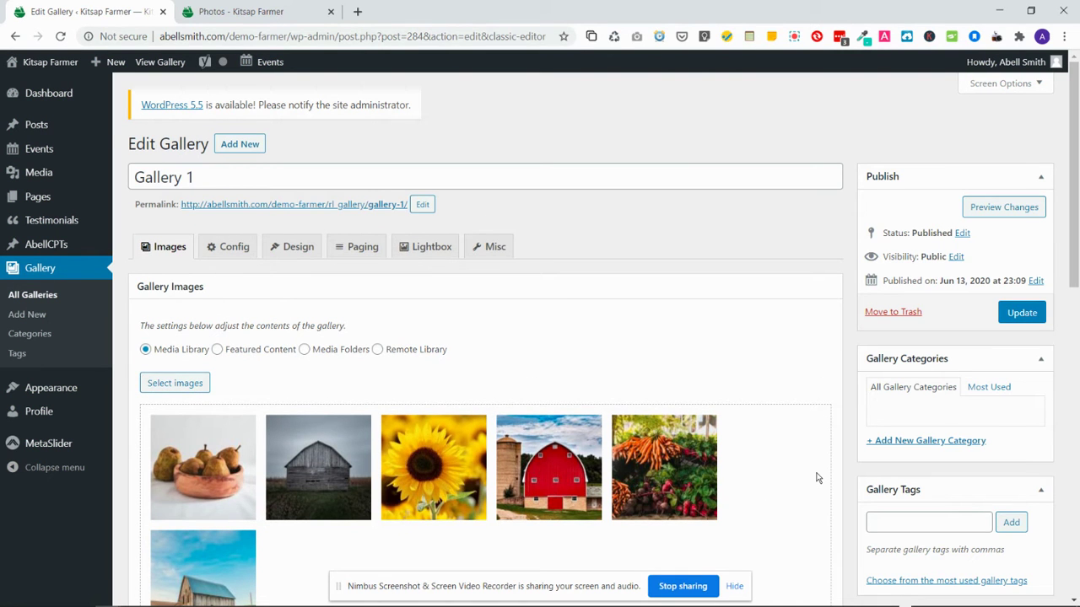
Review Gallery 1's Config, Design, Paging, Lightbox and Misc settings, then return to its gallery images.
scroll(814, 478, "down", 1)
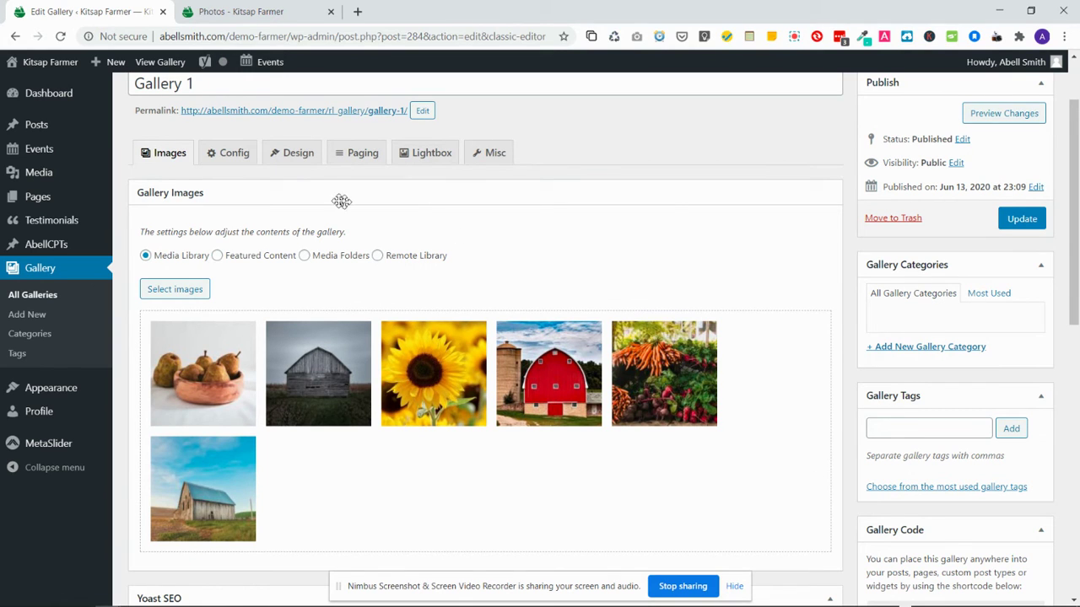
left_click(228, 157)
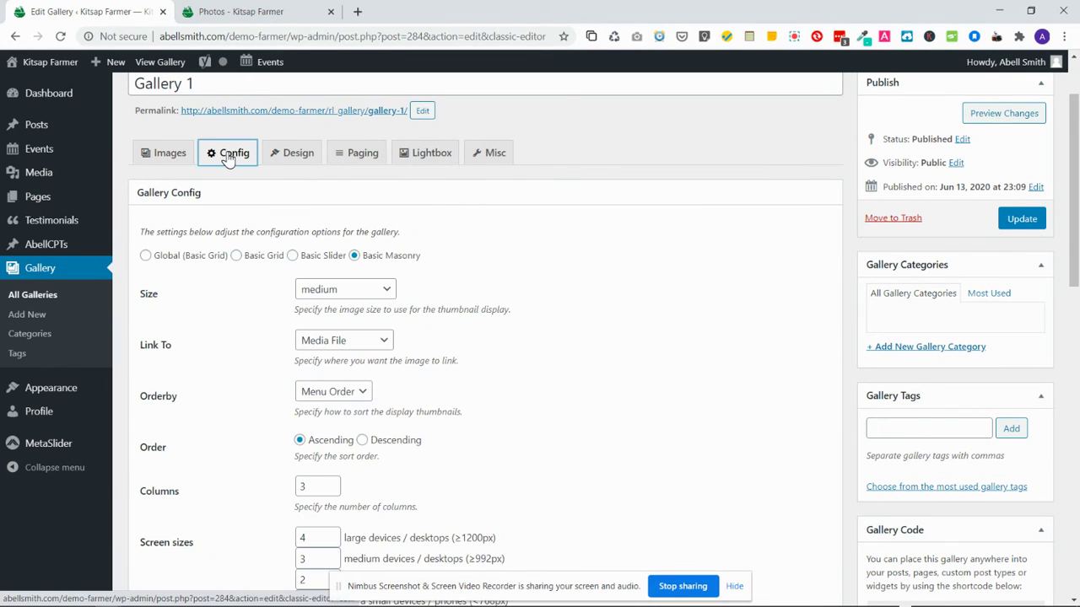
left_click(297, 155)
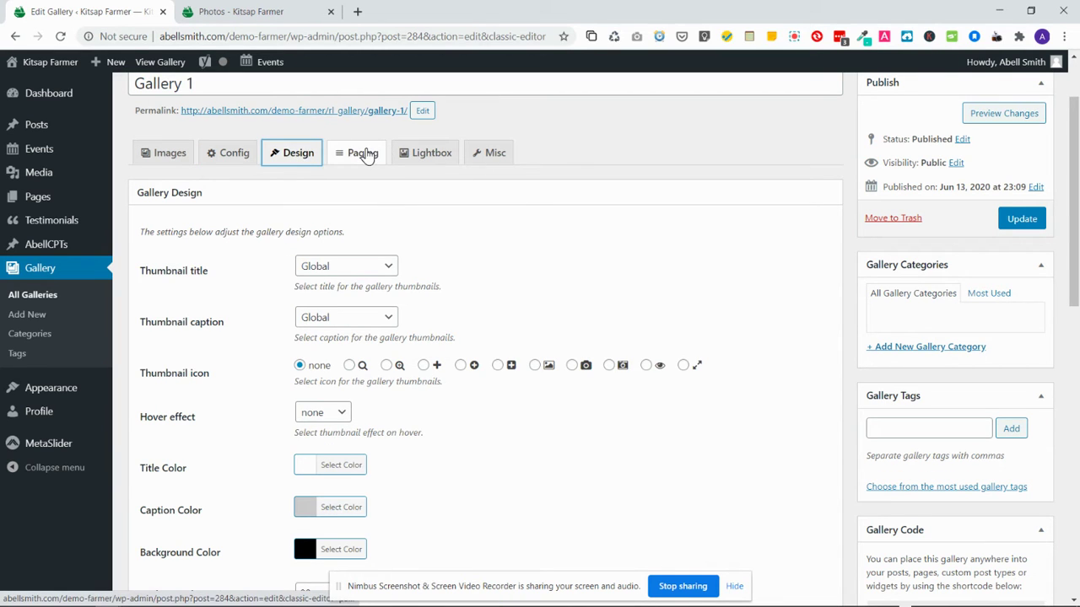
left_click(363, 154)
left_click(428, 156)
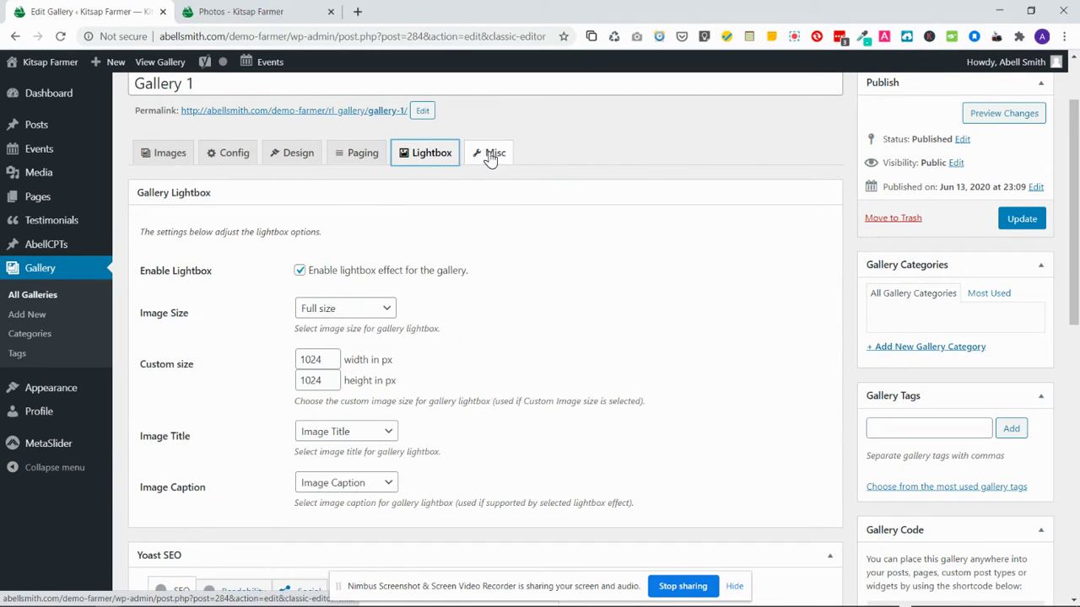
left_click(492, 155)
left_click(160, 156)
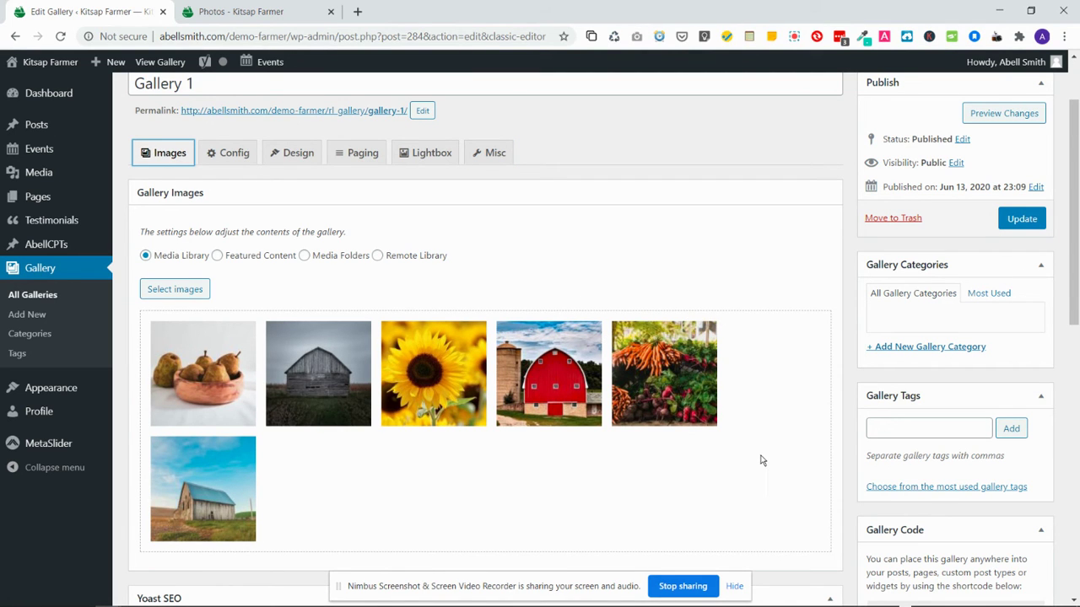
scroll(761, 461, "down", 1)
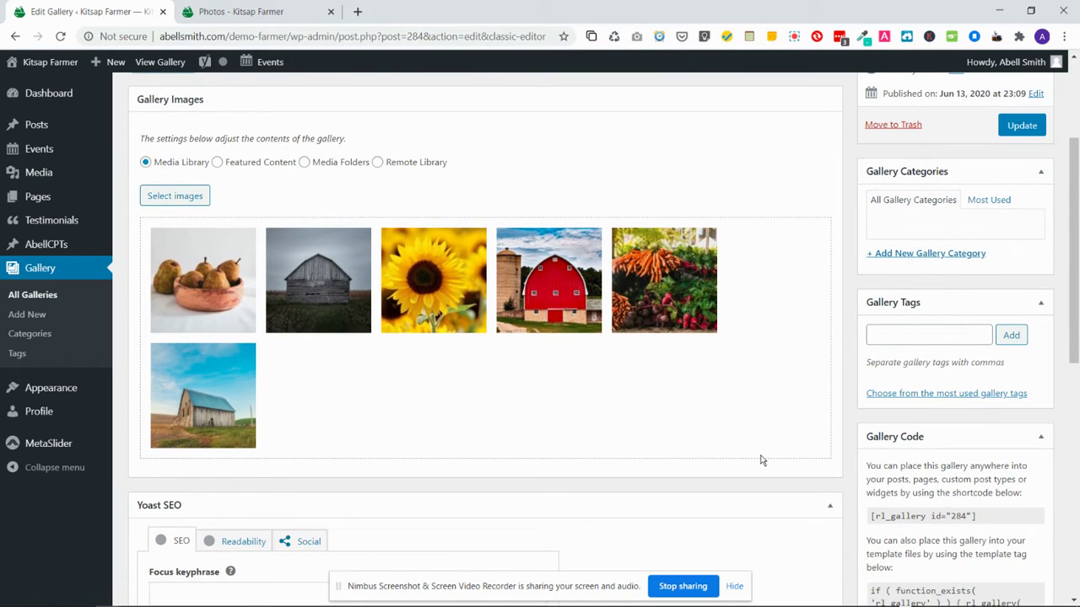
scroll(760, 460, "up", 1)
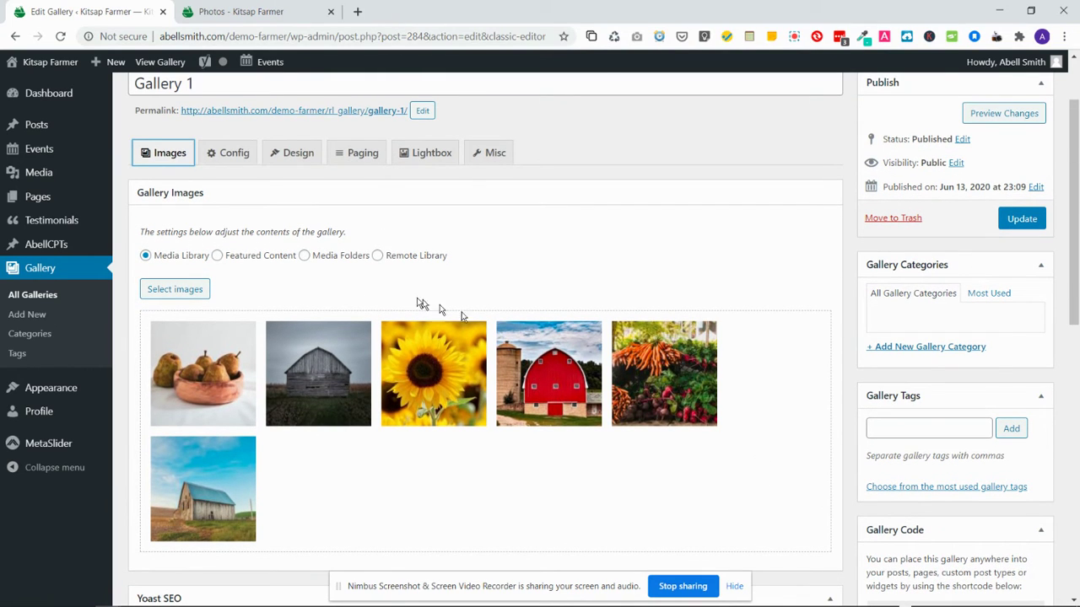
Upload the two pexels JPG photos of the tractor and the chick from Downloads through the gallery's image selection.
left_click(188, 290)
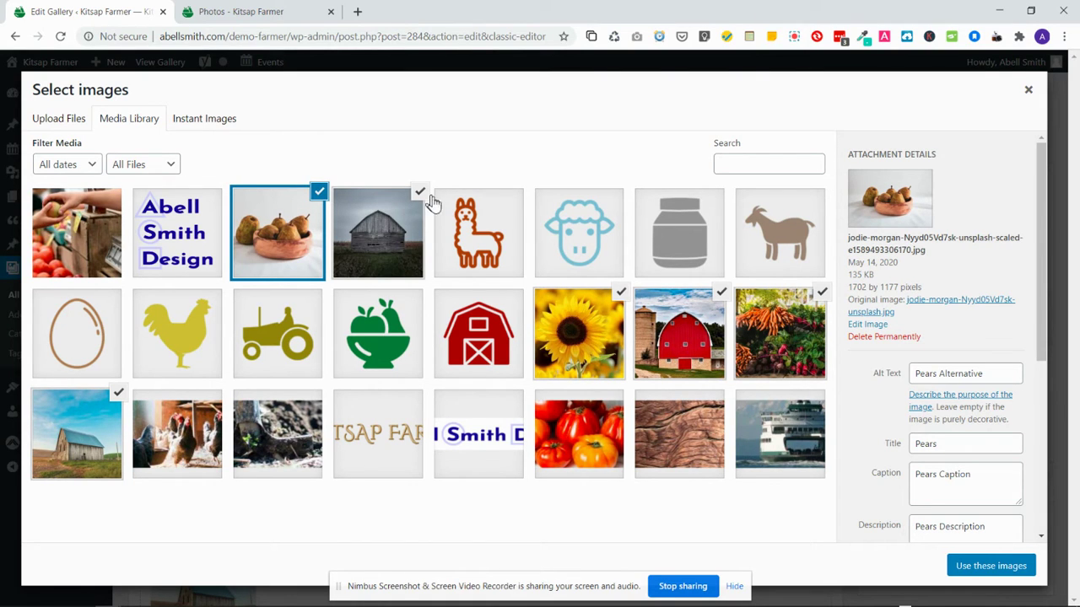
left_click(54, 118)
left_click(544, 331)
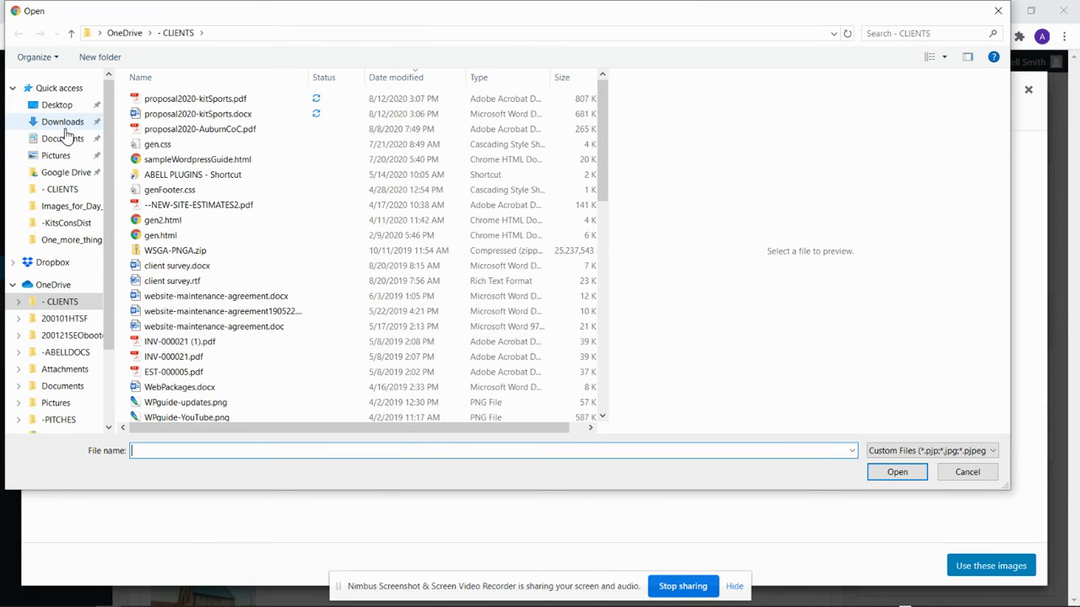
left_click(65, 125)
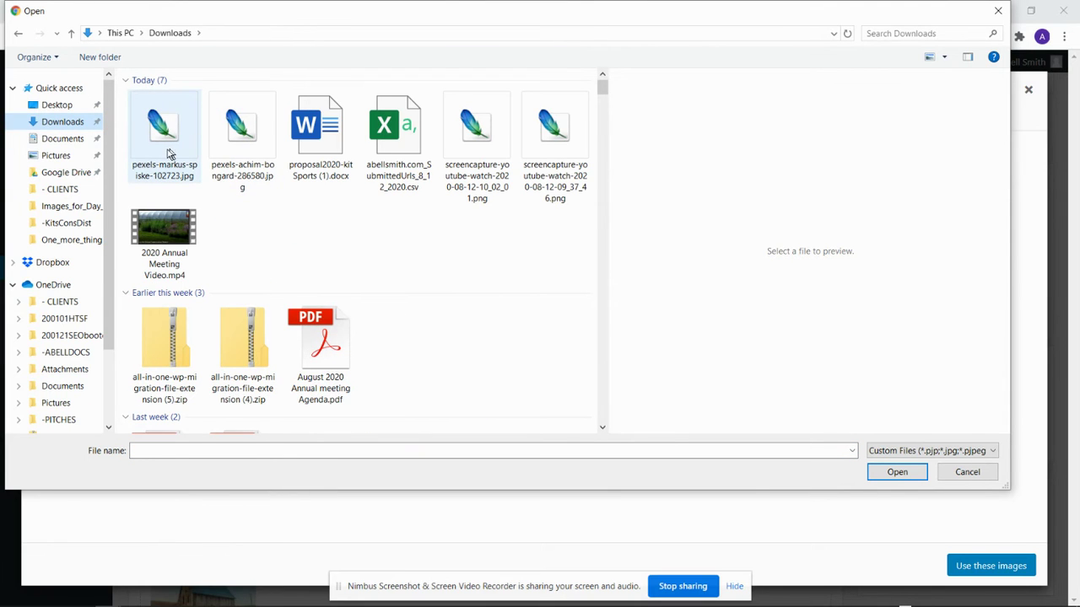
left_click(171, 153)
left_click(242, 139, "ctrl")
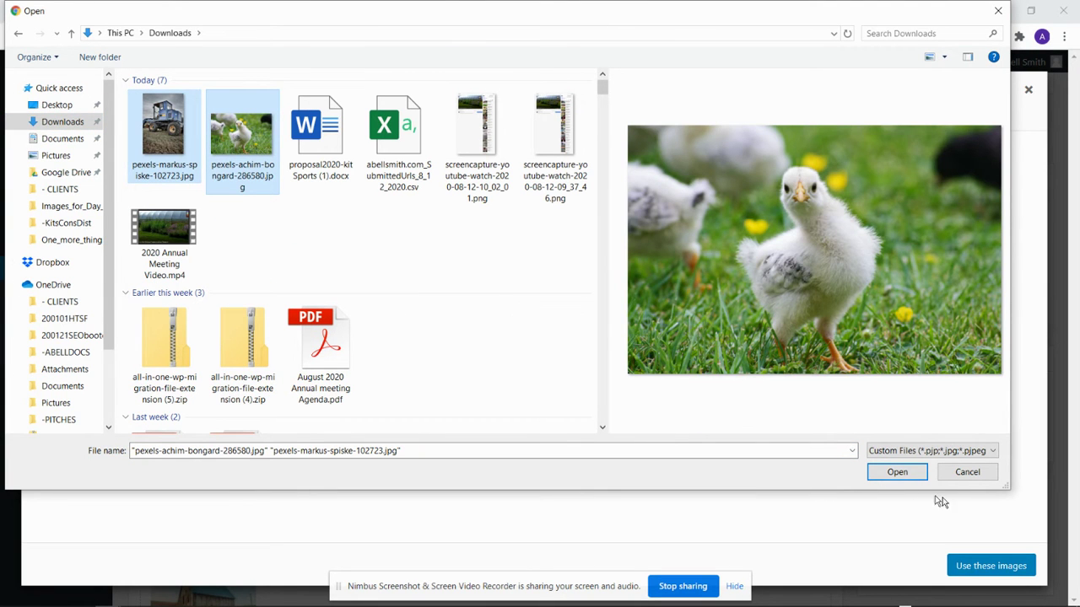
left_click(901, 477)
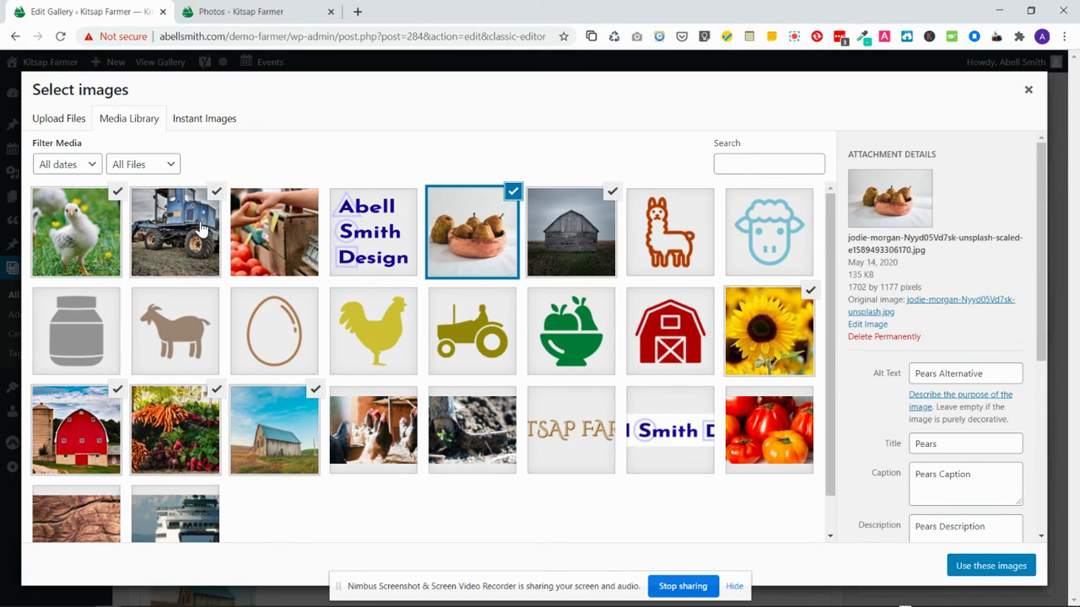
Add the selected images, including the tractor and chick photos, to Gallery 1 and update the gallery.
left_click(992, 565)
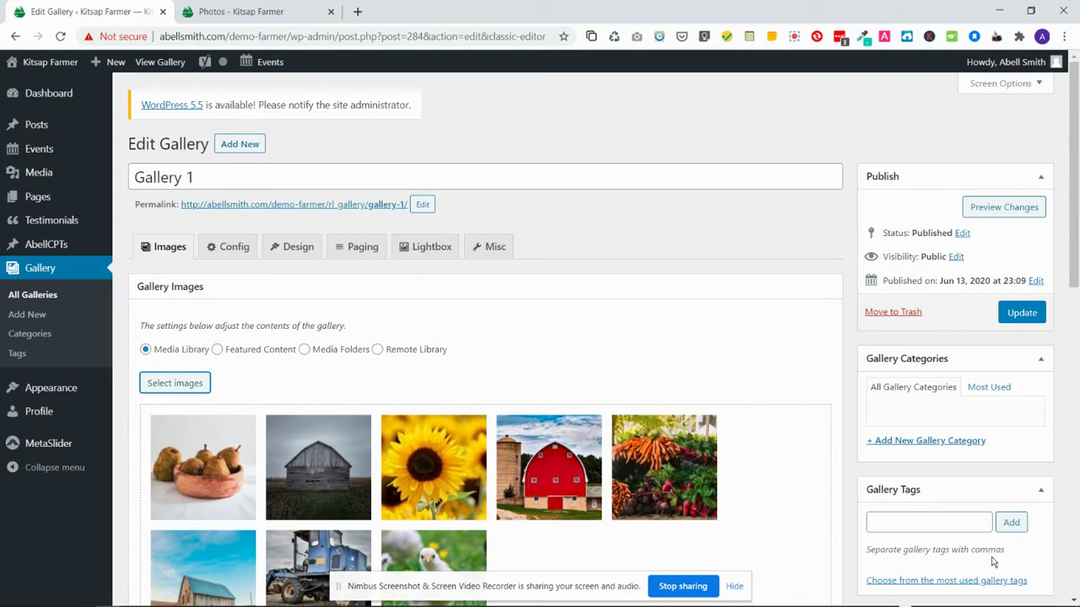
scroll(752, 463, "down", 2)
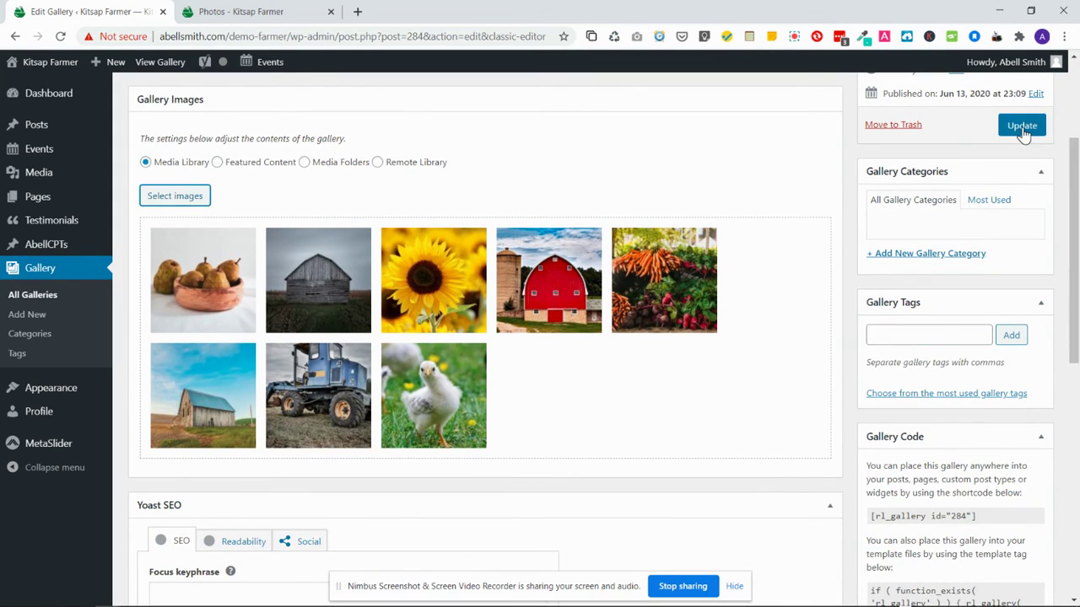
left_click(1021, 127)
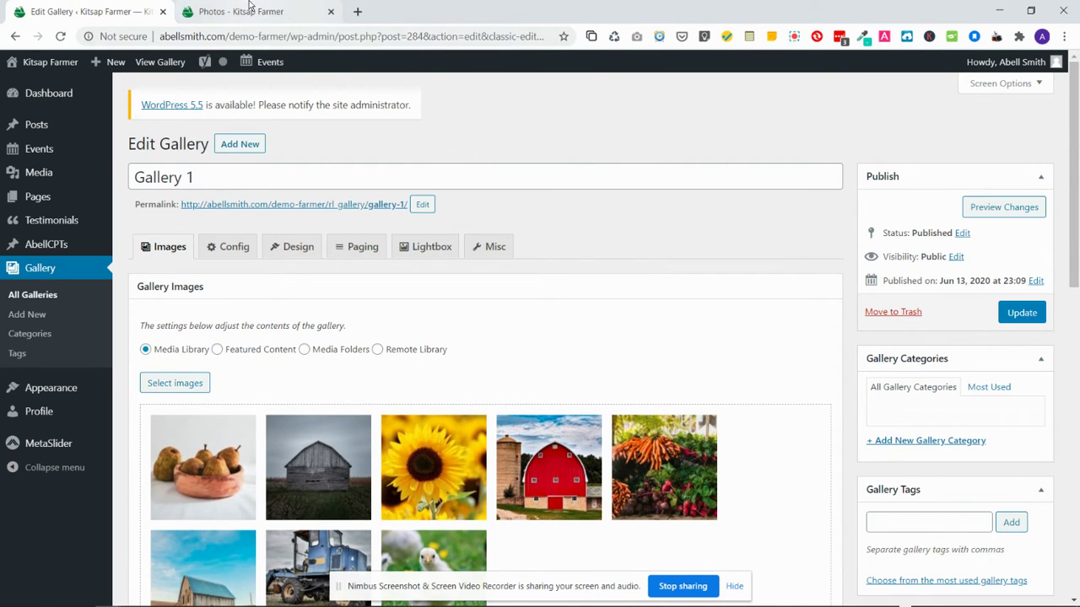
Reload the website's Photos page, view the tractor photo in the lightbox and close it.
left_click(249, 8)
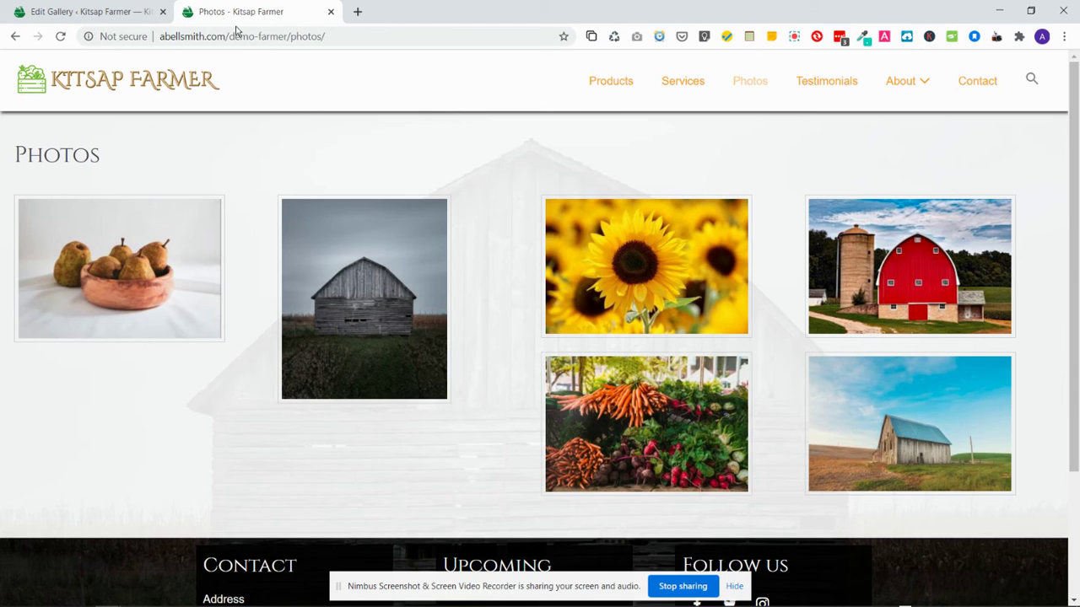
left_click(60, 36)
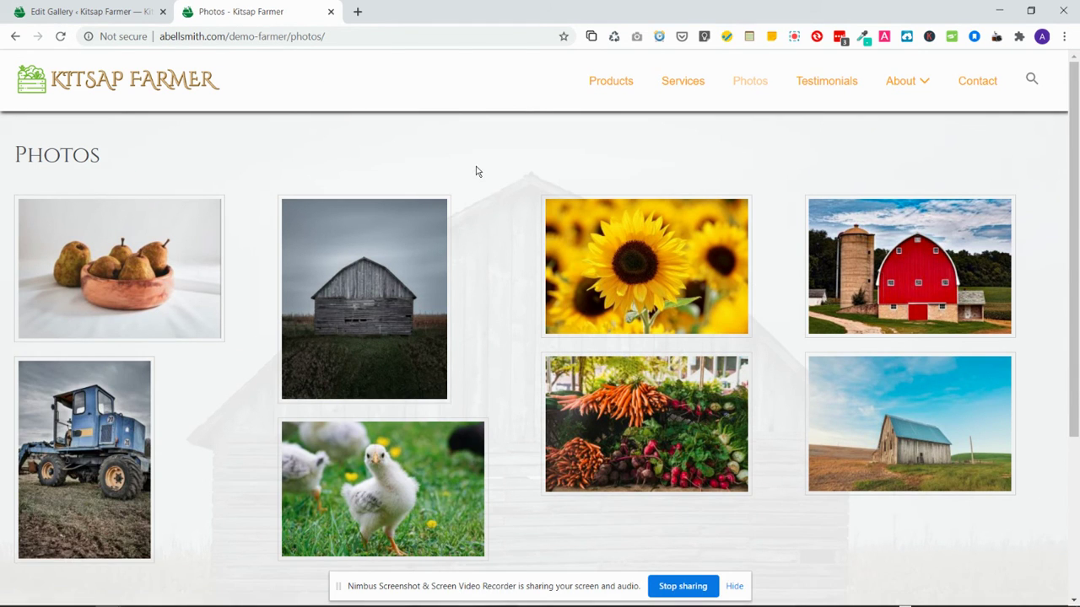
scroll(479, 176, "down", 2)
left_click(99, 267)
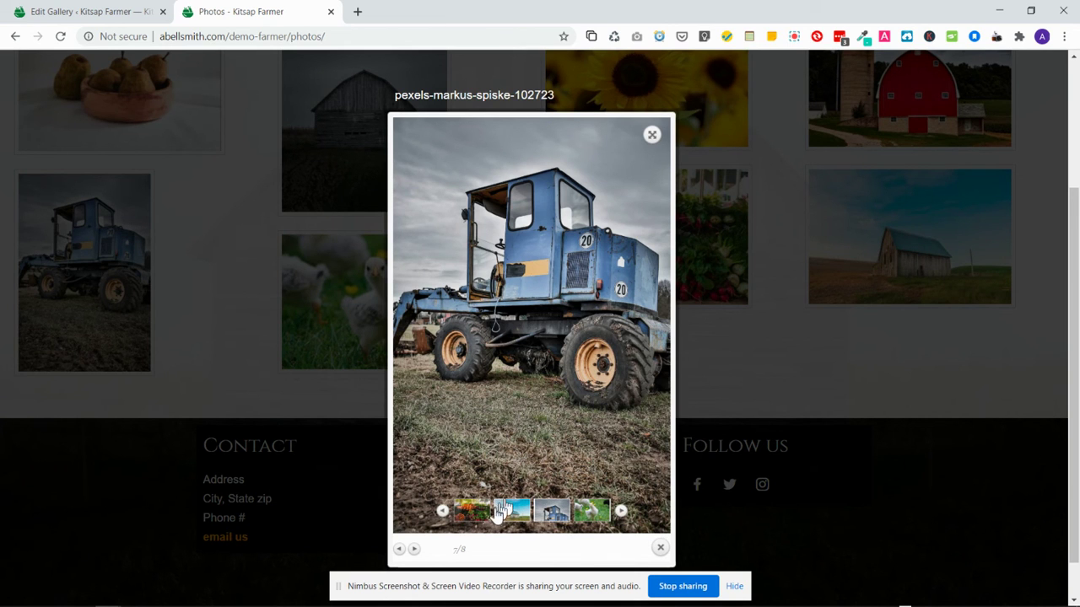
left_click(780, 226)
scroll(633, 309, "up", 3)
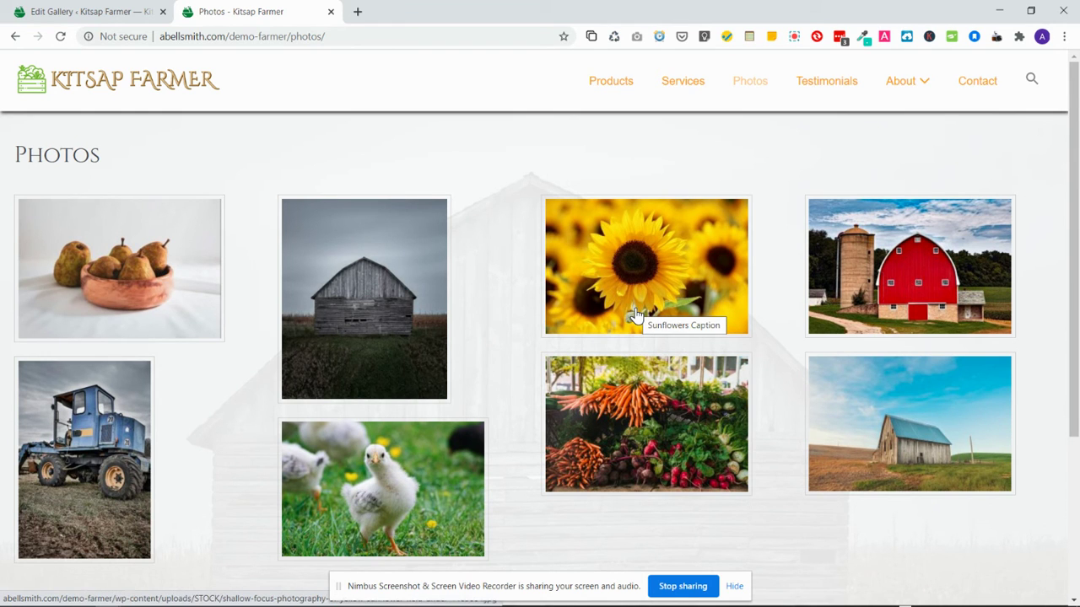
Return to the gallery editor and start a new gallery titled "Gallery 2".
left_click(57, 19)
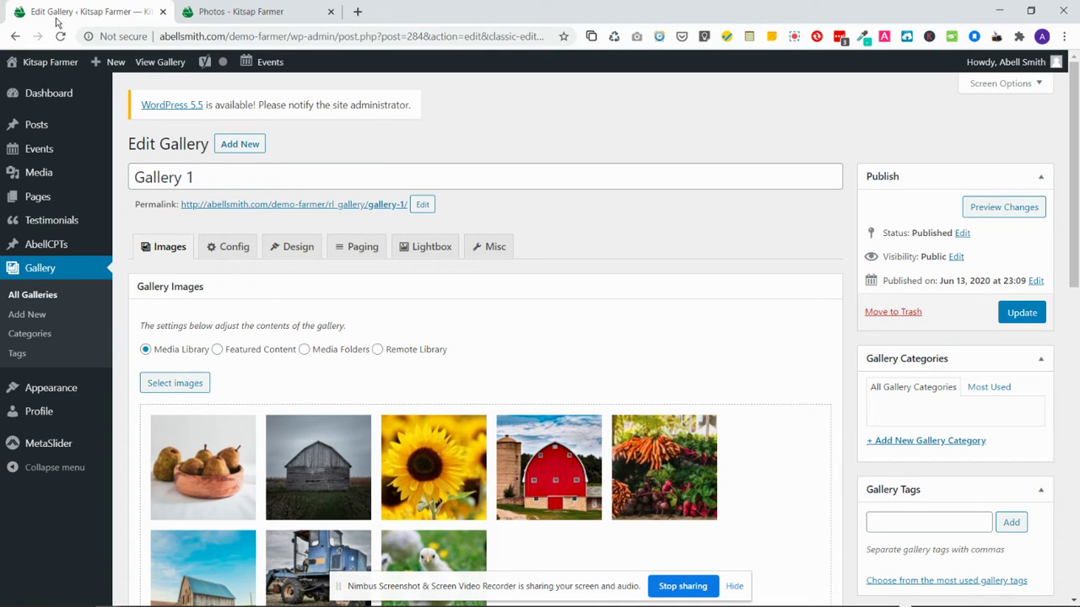
left_click(28, 314)
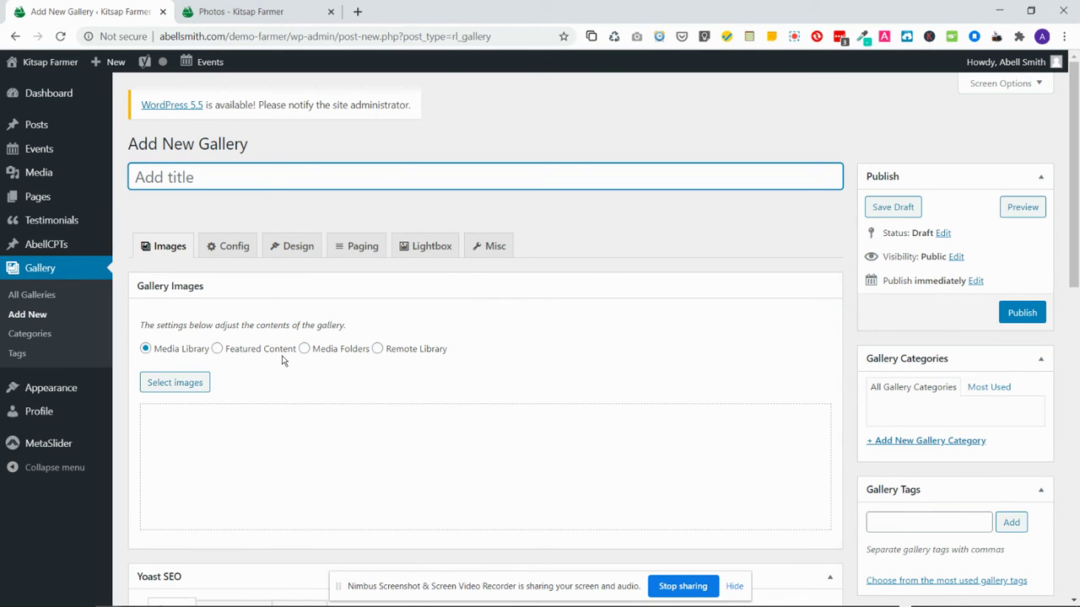
type("Gallery 2")
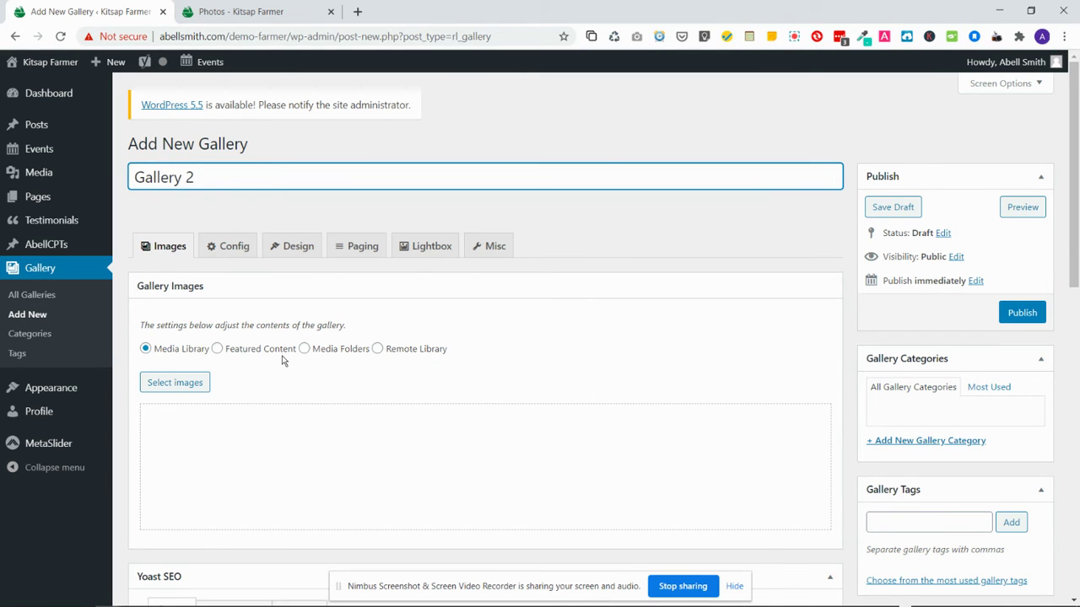
Add the chick and tractor photos from the media library to Gallery 2 and publish the gallery.
left_click(148, 385)
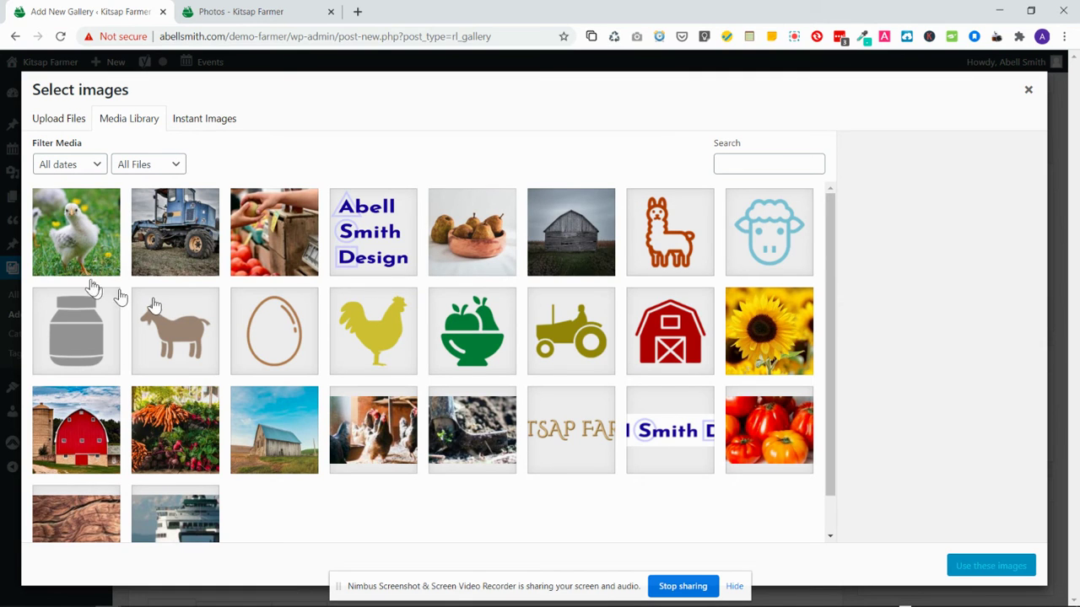
left_click(73, 251)
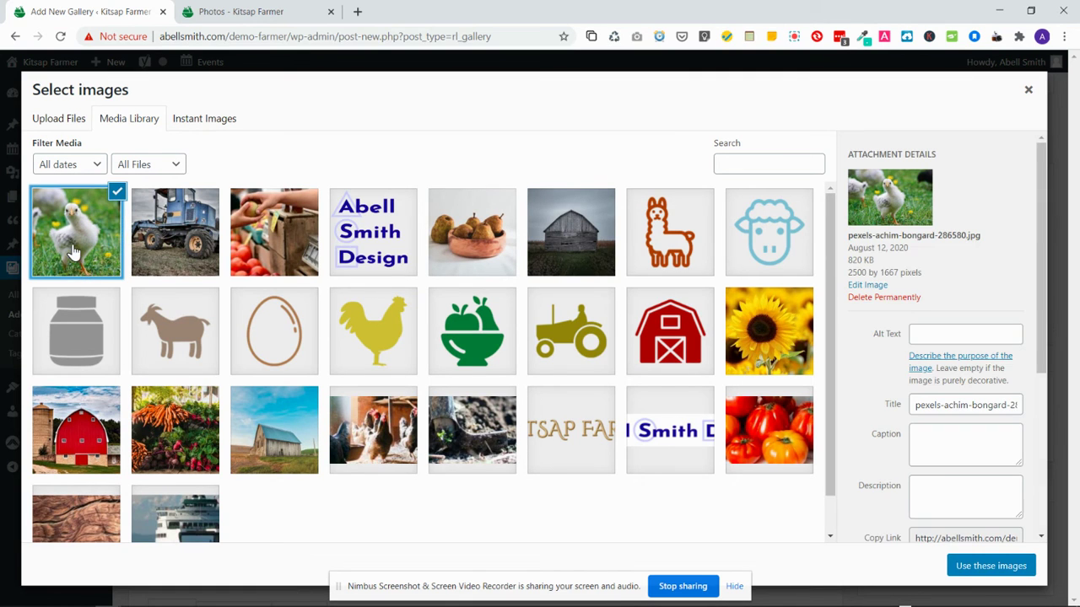
left_click(168, 203)
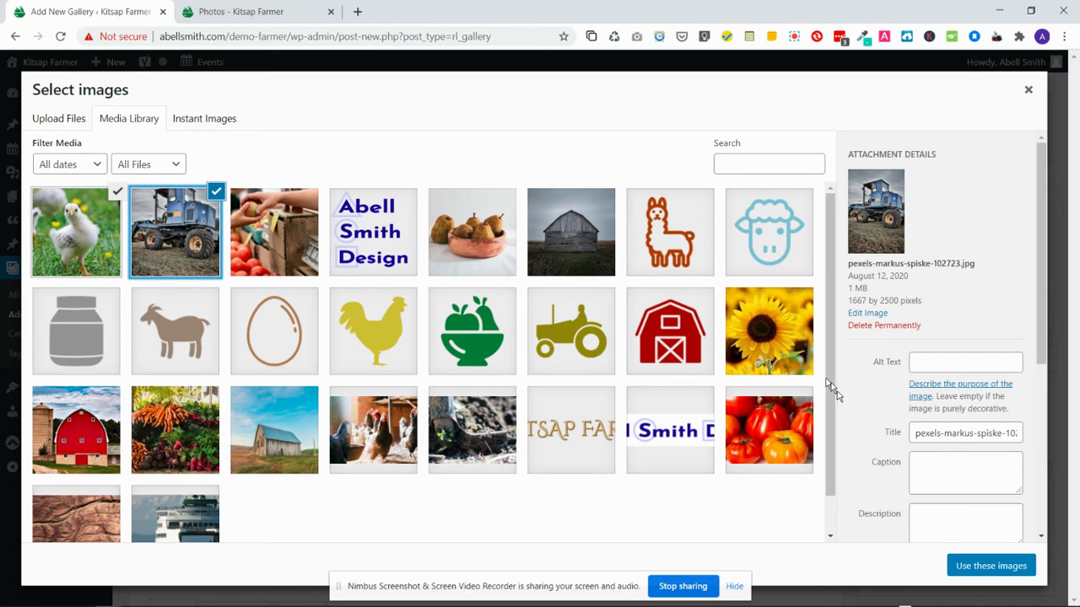
left_click(1013, 575)
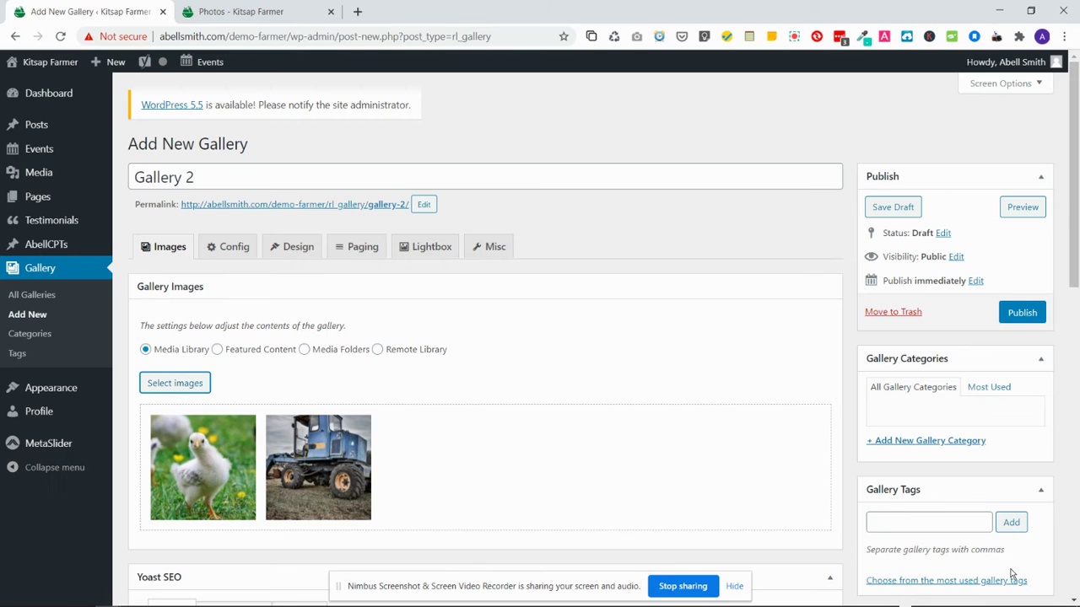
left_click(1021, 312)
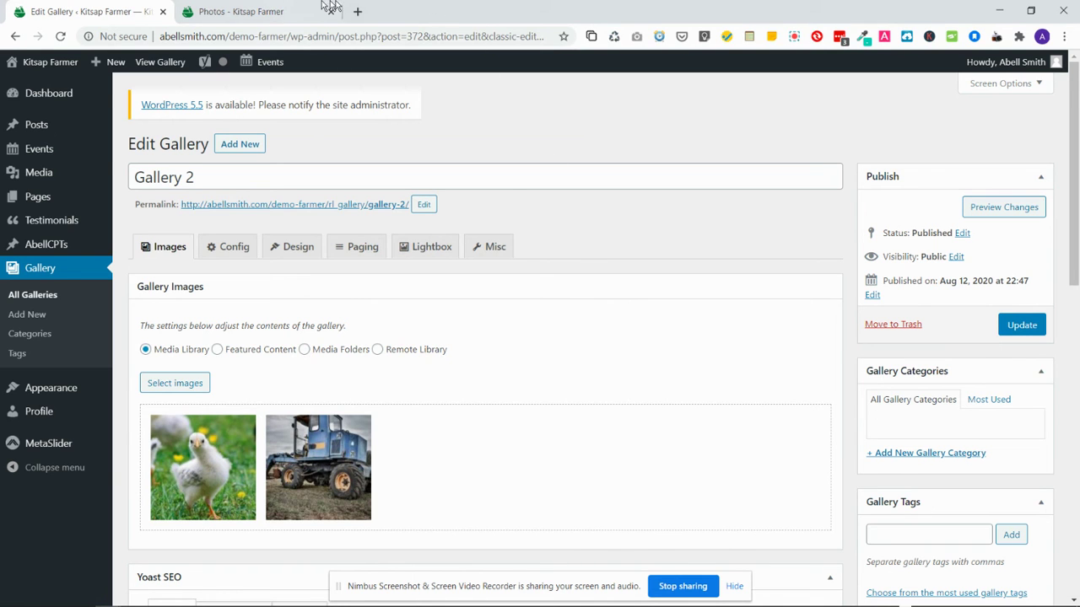
Browse the website's Products, Services, home and Blog pages to consider where the new gallery could go.
left_click(287, 10)
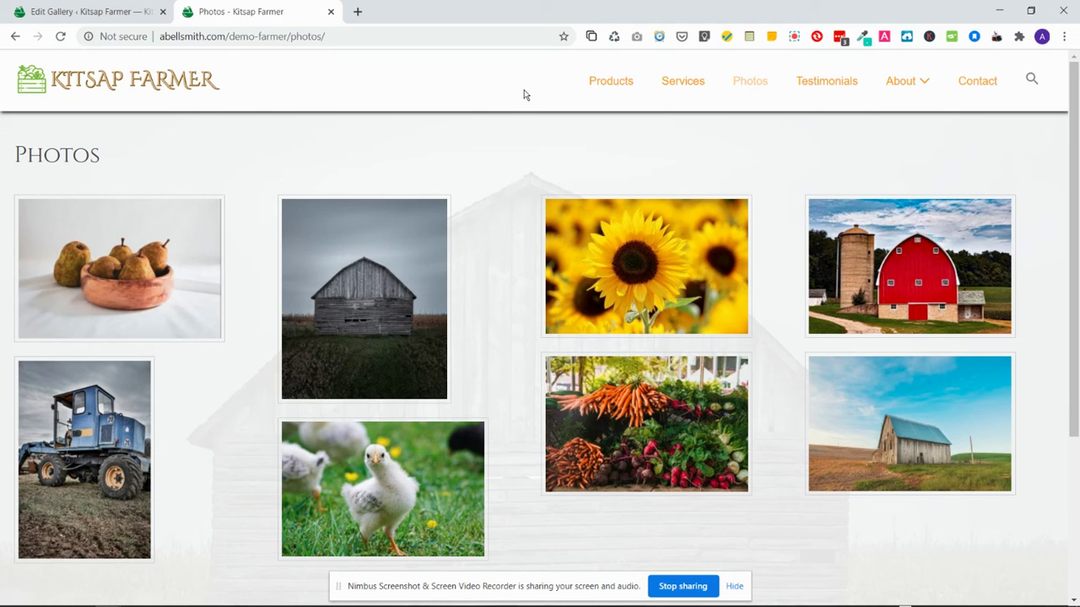
mouse_move(896, 84)
left_click(617, 84)
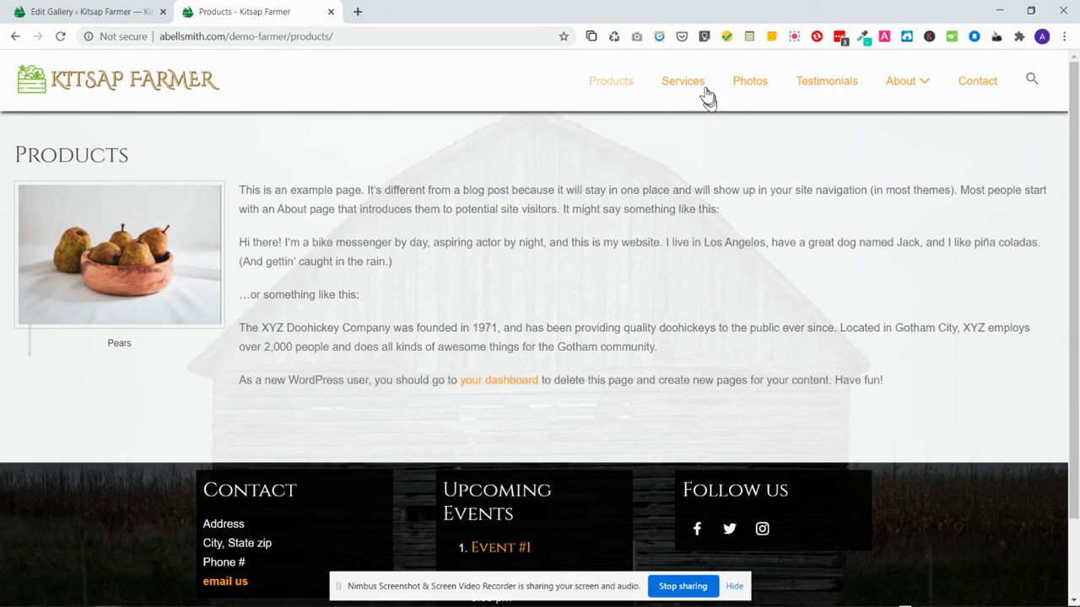
left_click(696, 88)
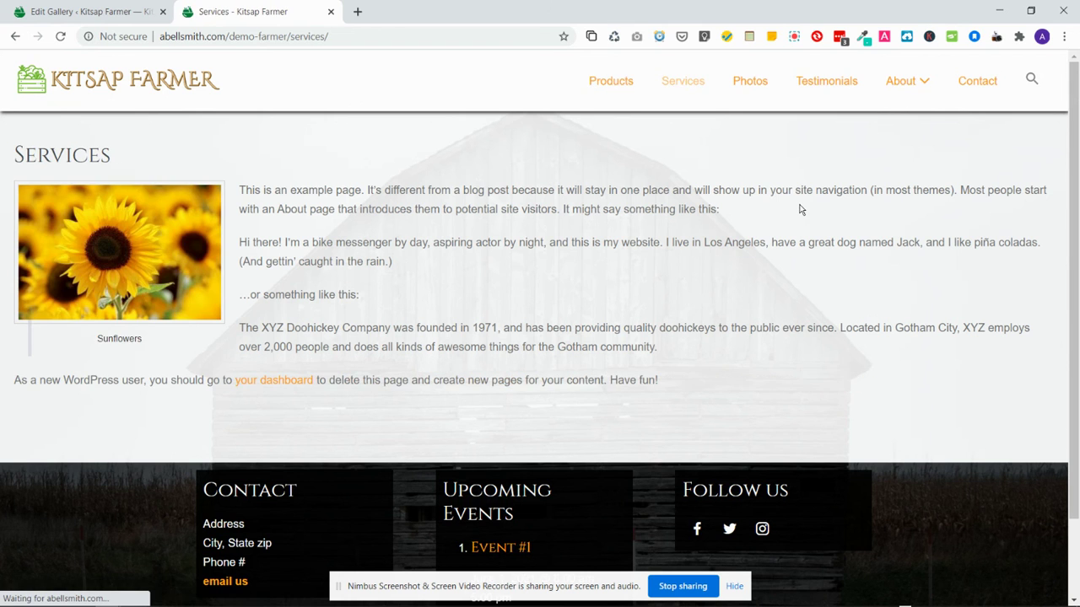
left_click(124, 74)
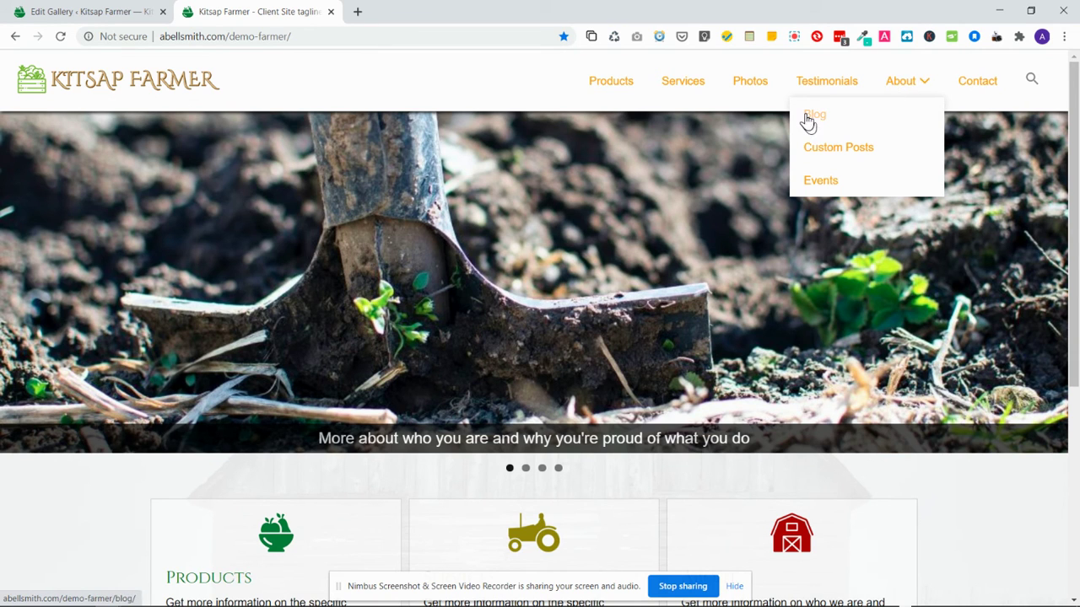
left_click(808, 119)
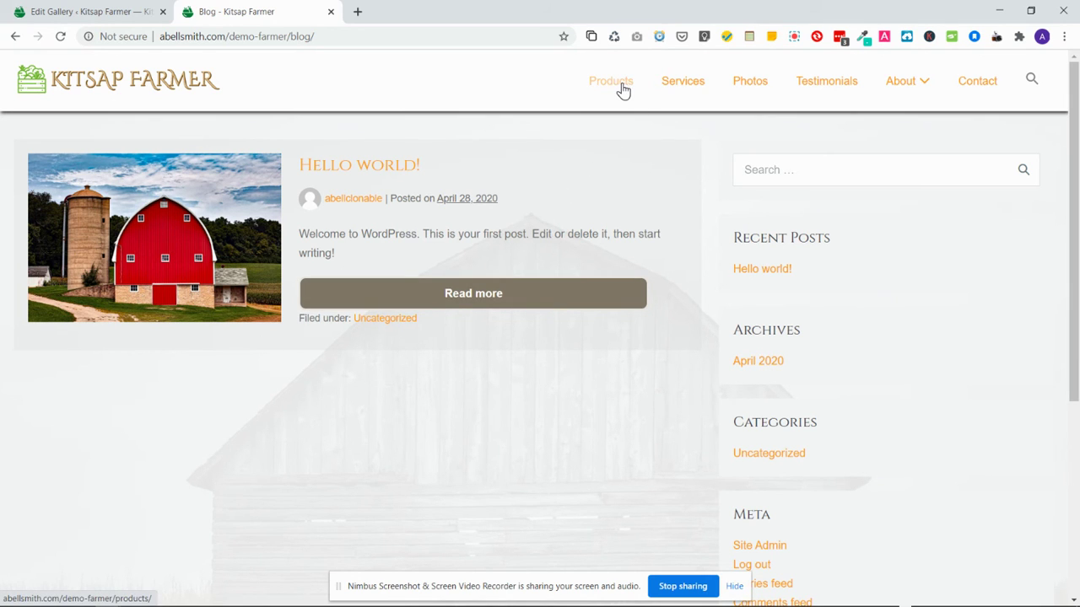
Return to the WordPress admin and create a new post in a separate tab, titled "New Gallery".
left_click(118, 8)
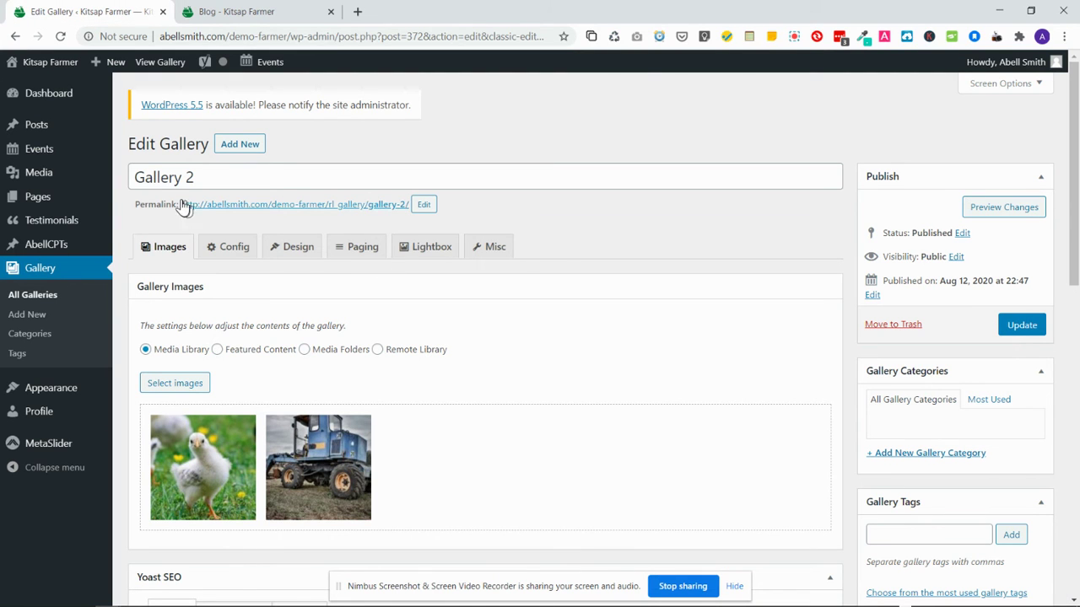
mouse_move(103, 185)
mouse_move(43, 126)
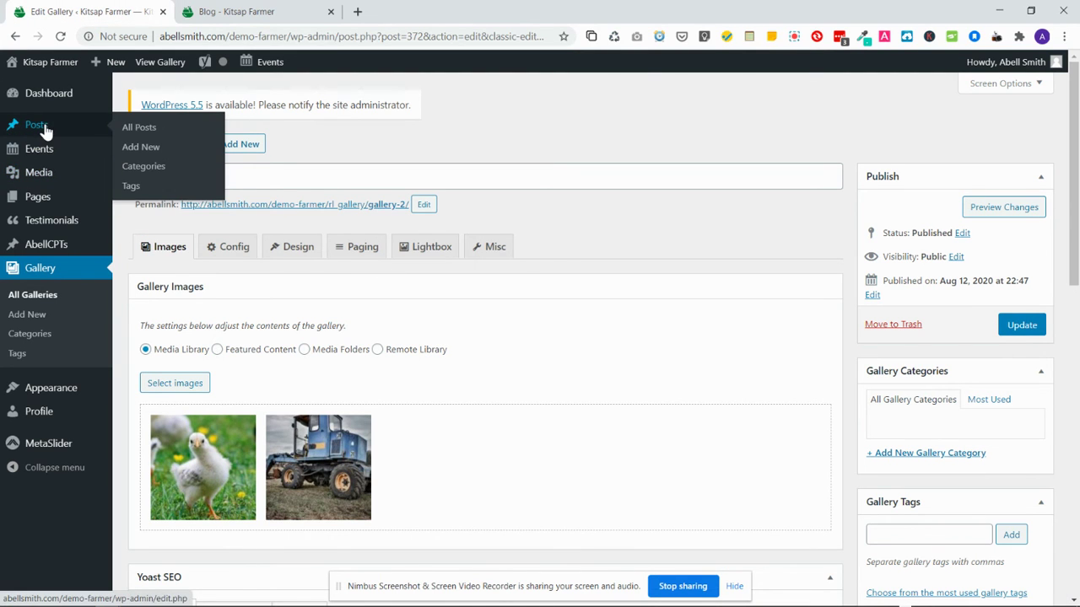
middle_click(149, 150)
left_click(227, 14)
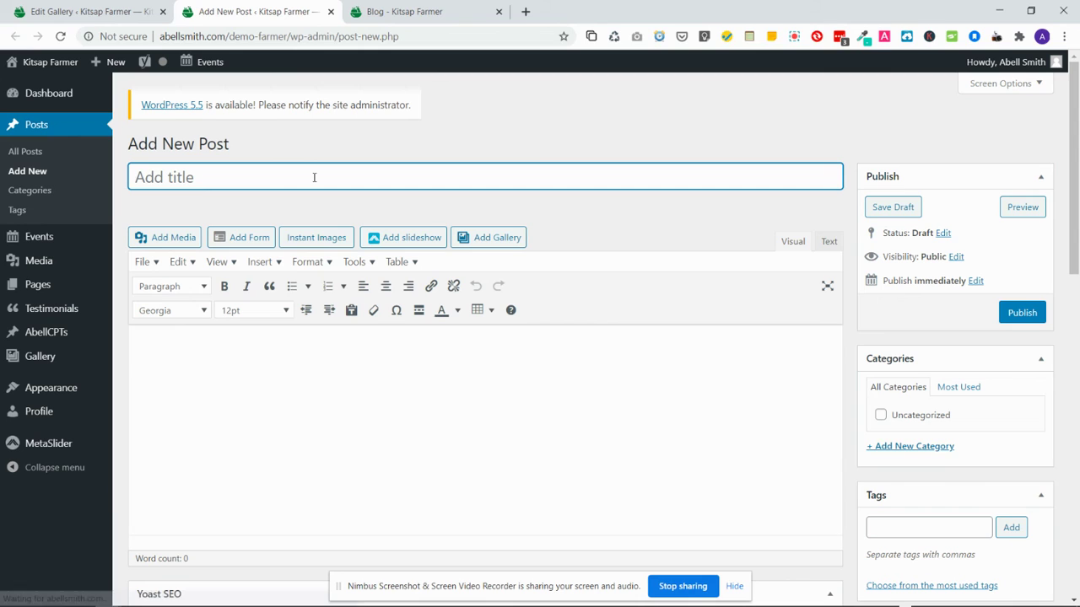
type("New")
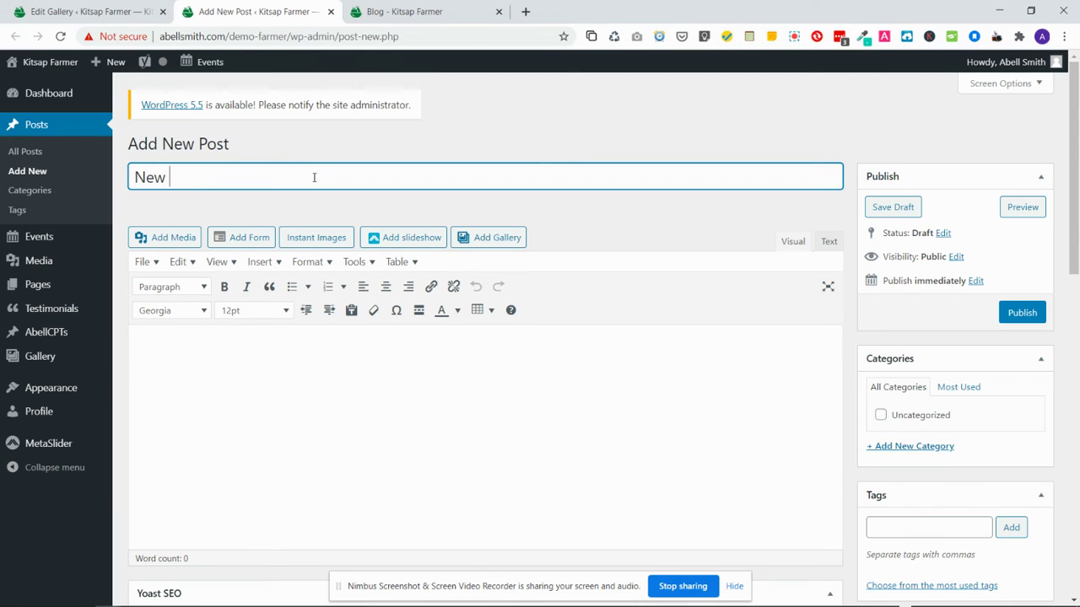
type(" Gallery")
left_click(330, 354)
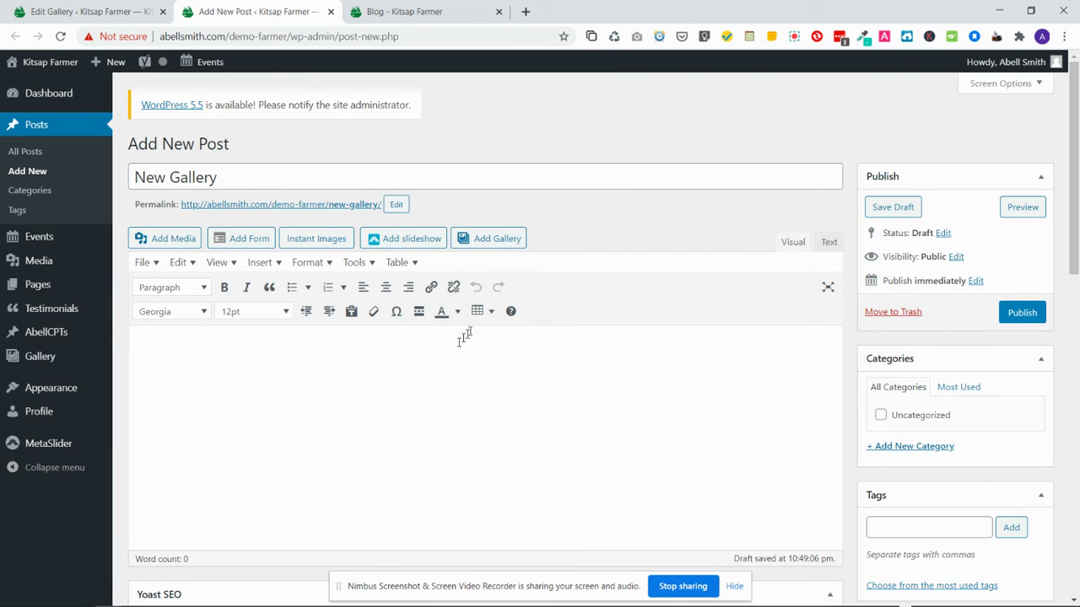
Insert Gallery 2 into the body of the New Gallery post and look over its shortcode.
left_click(497, 240)
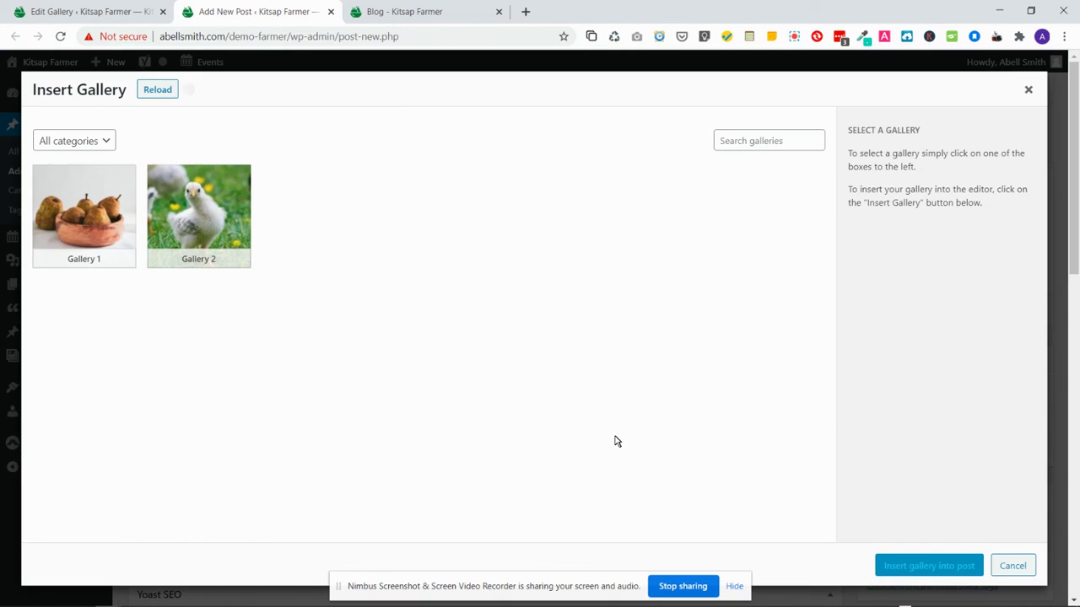
left_click(222, 230)
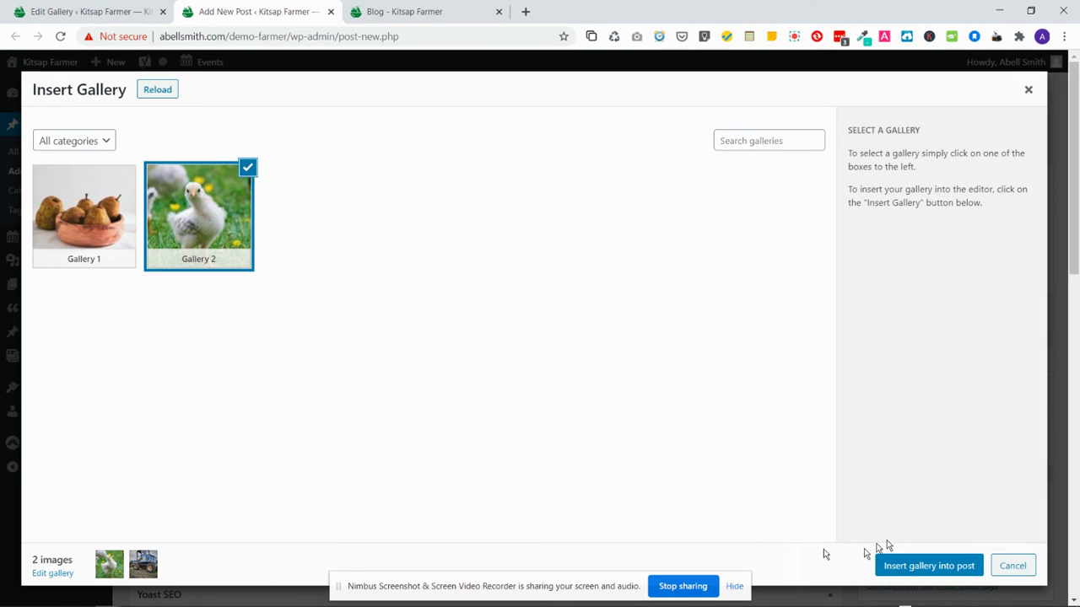
left_click(930, 566)
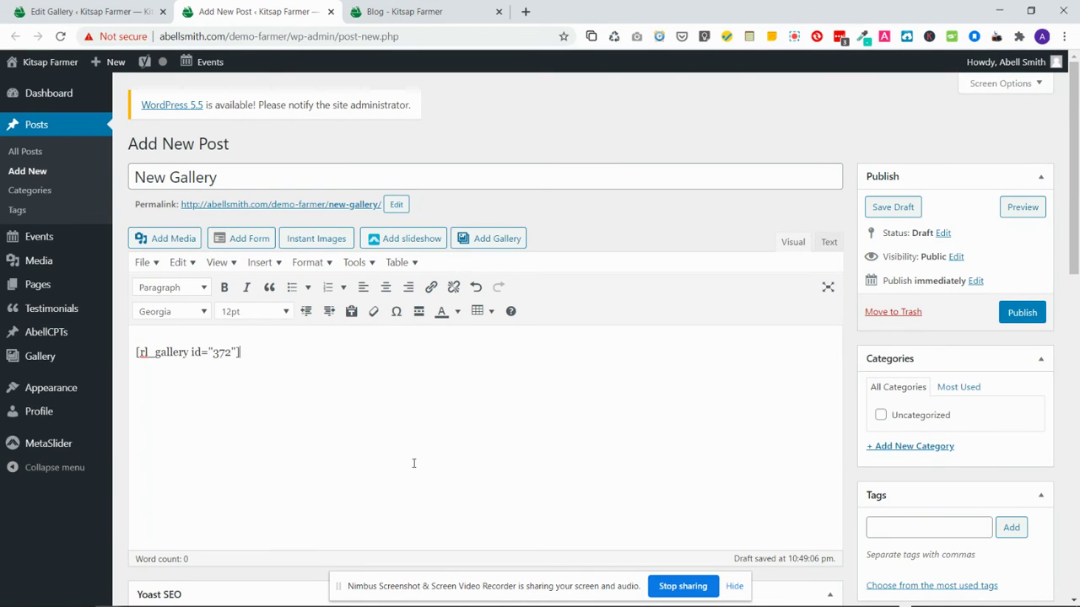
left_click_drag(244, 353, 121, 356)
left_click(177, 383)
Publish the New Gallery post and reload the website's Blog page to check its listing.
left_click(1024, 314)
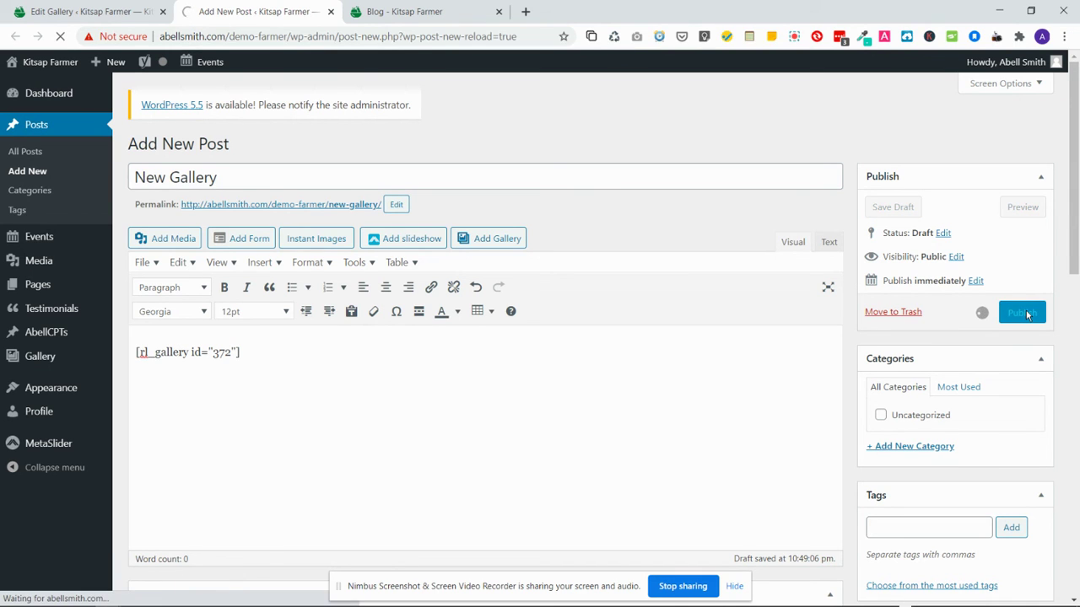
left_click(446, 8)
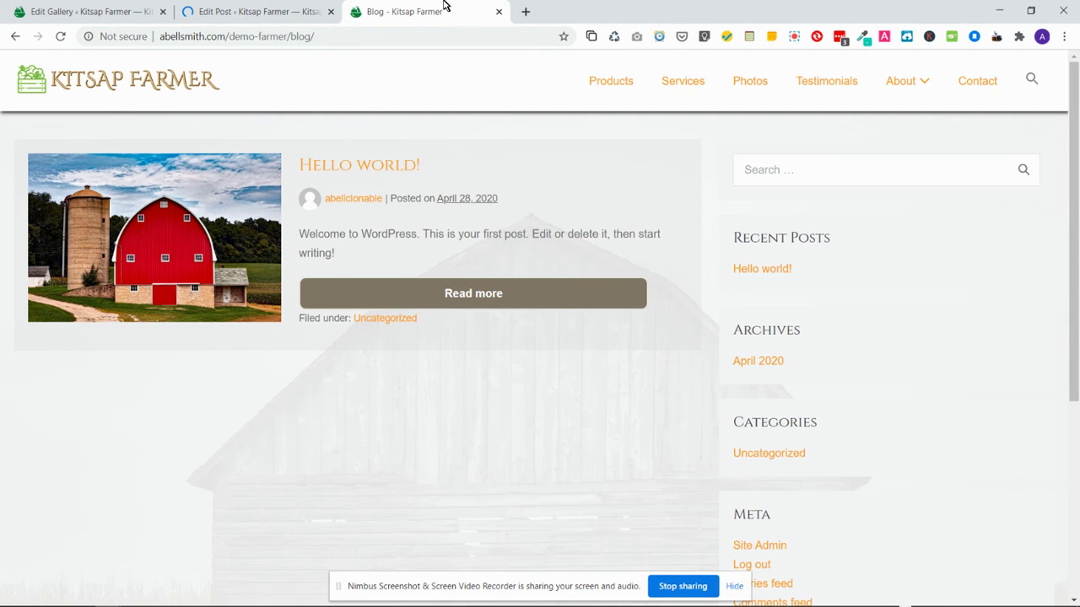
left_click(60, 36)
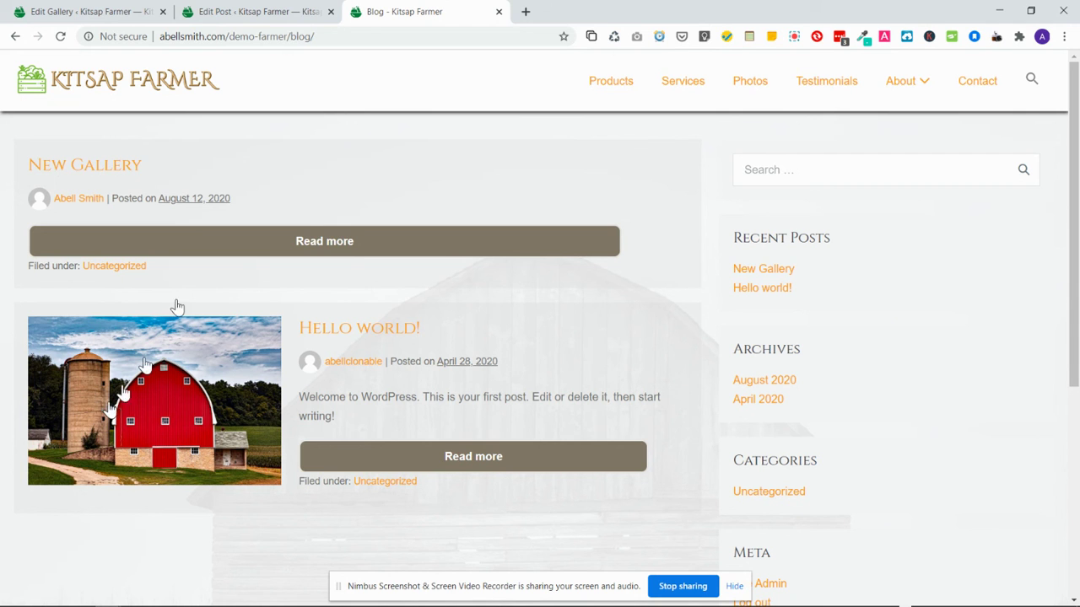
Set the chick photo as the New Gallery post's featured image and update the post.
left_click(238, 12)
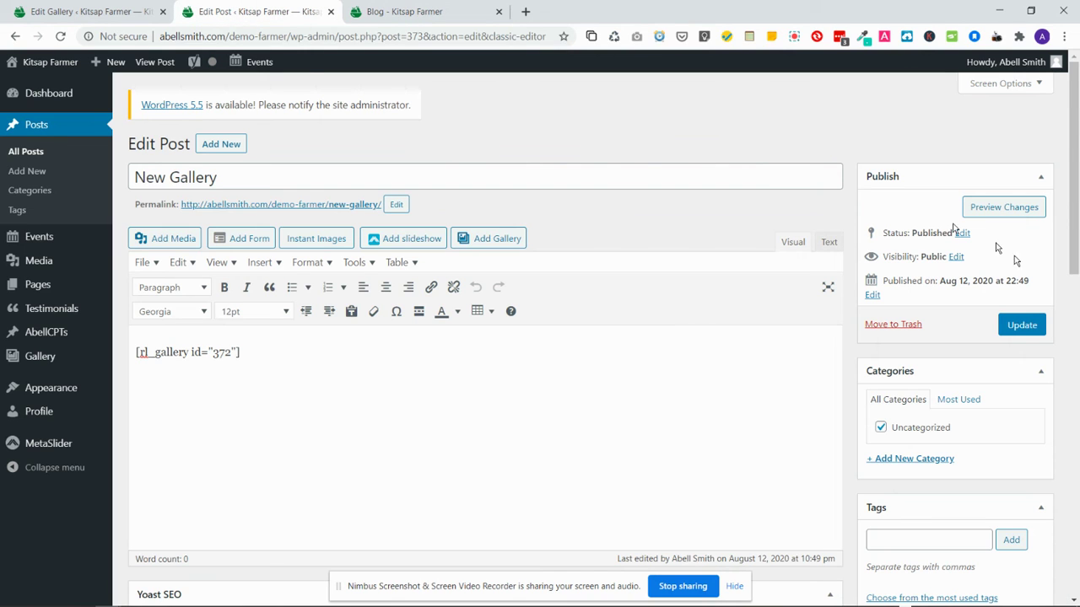
scroll(1000, 388, "down", 8)
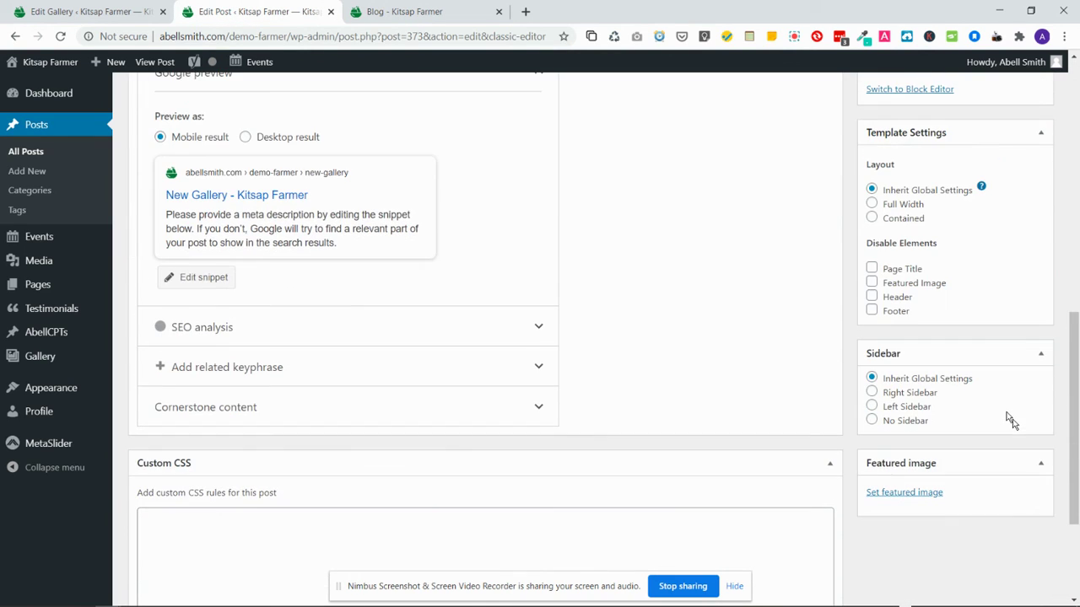
left_click(921, 493)
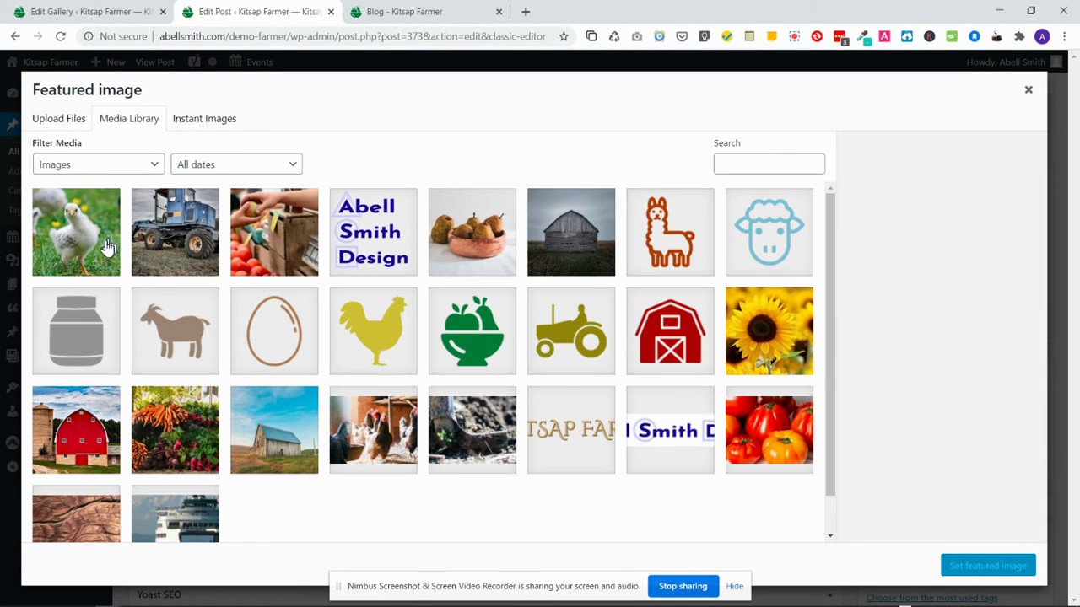
left_click(100, 246)
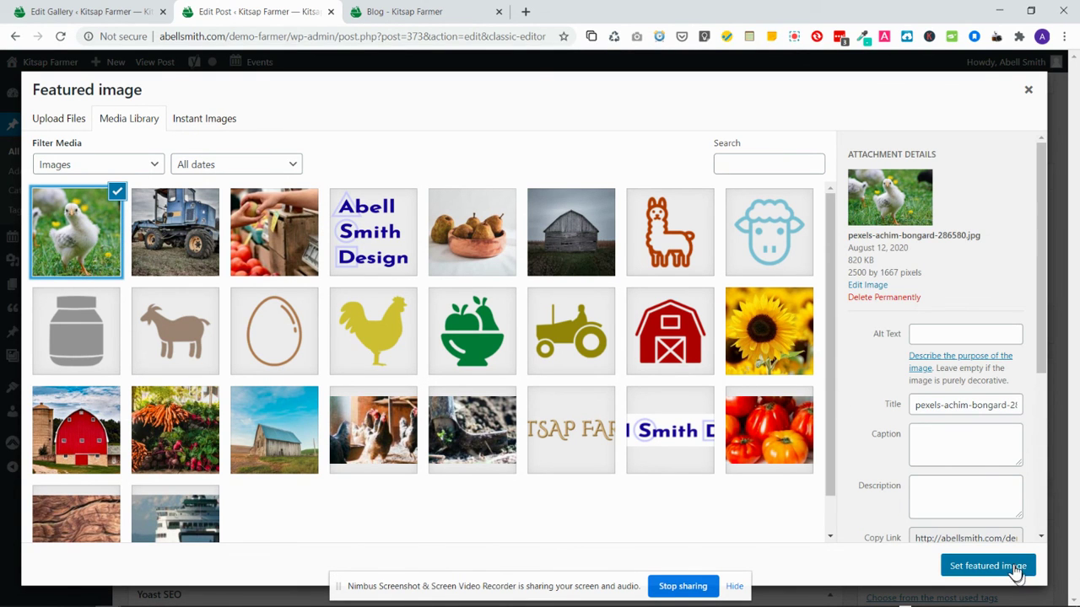
left_click(1012, 564)
scroll(1012, 536, "up", 2)
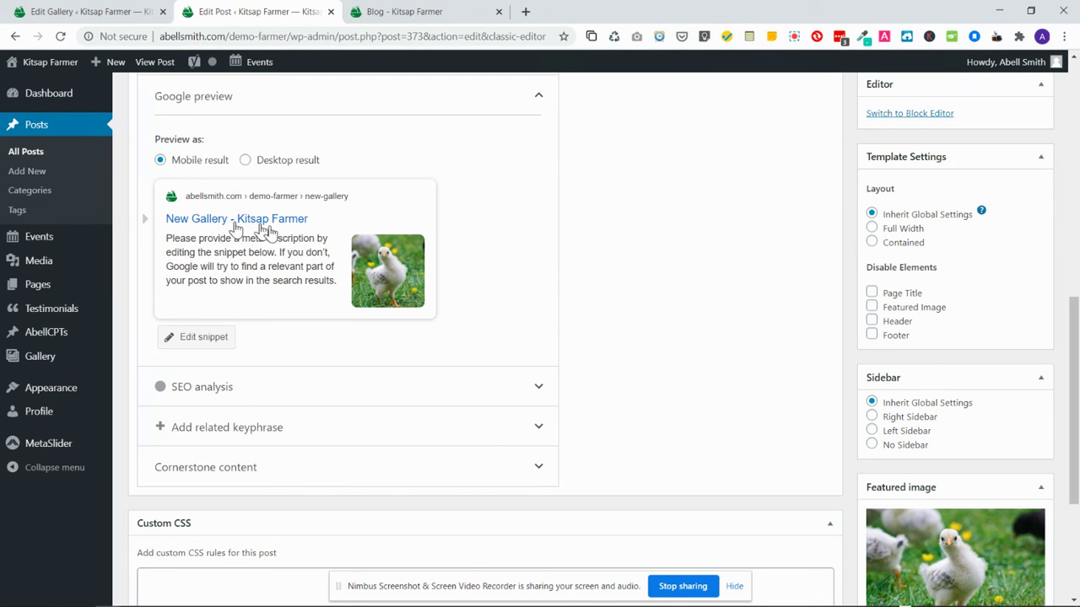
scroll(953, 388, "up", 3)
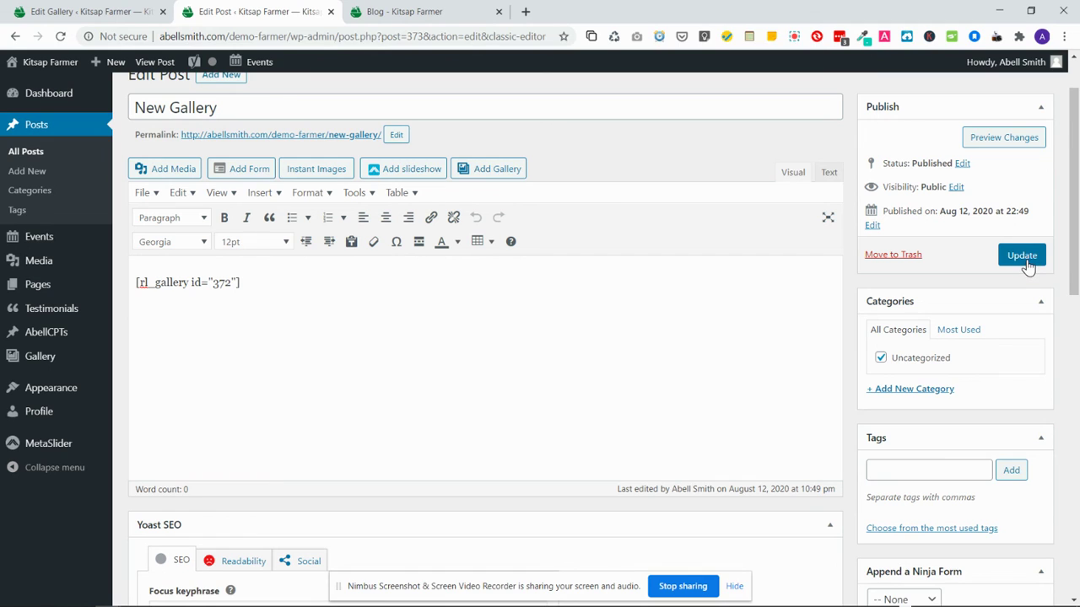
left_click(1021, 256)
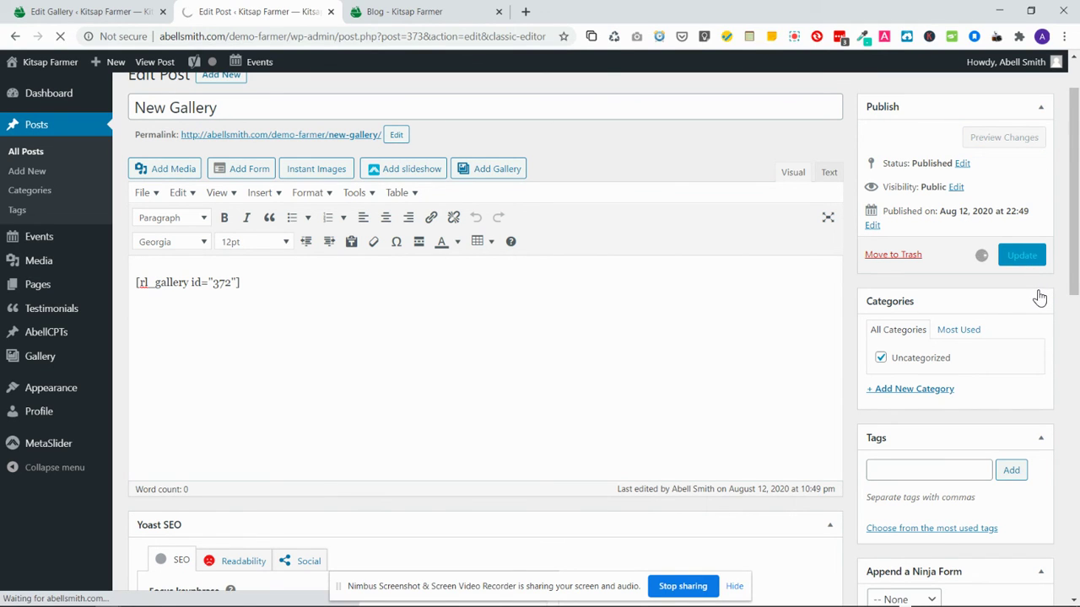
Reload the website's Blog page, open the New Gallery post and view its featured image and gallery photos.
left_click(359, 7)
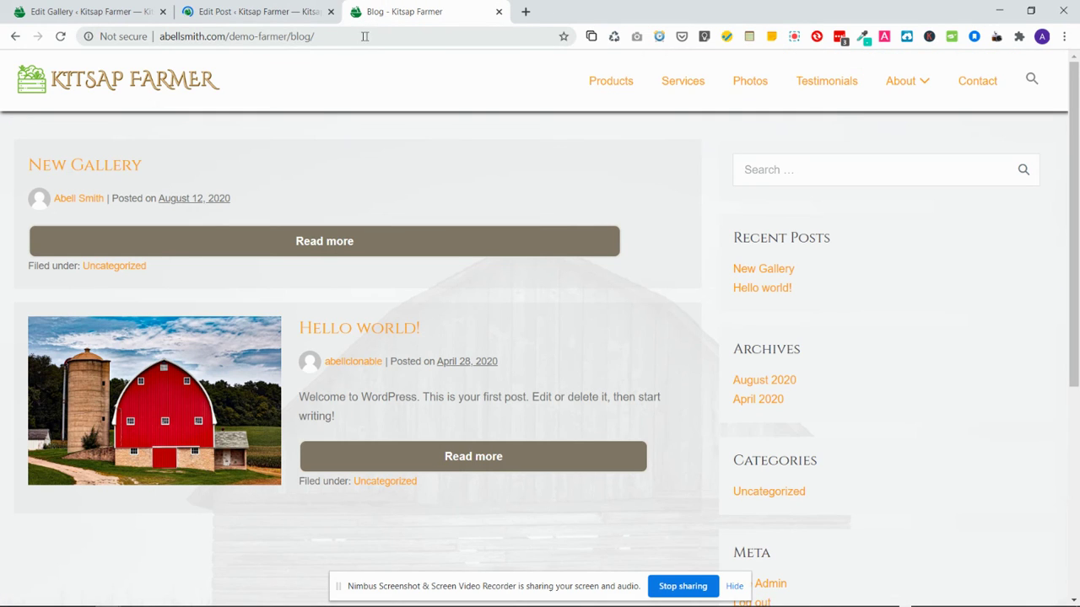
left_click(59, 36)
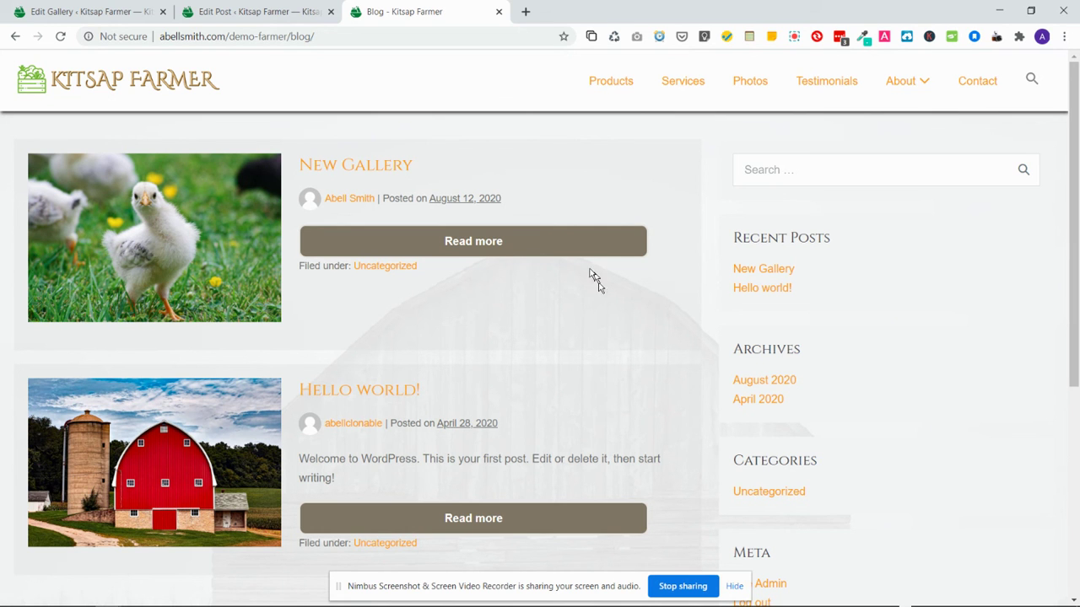
left_click(502, 249)
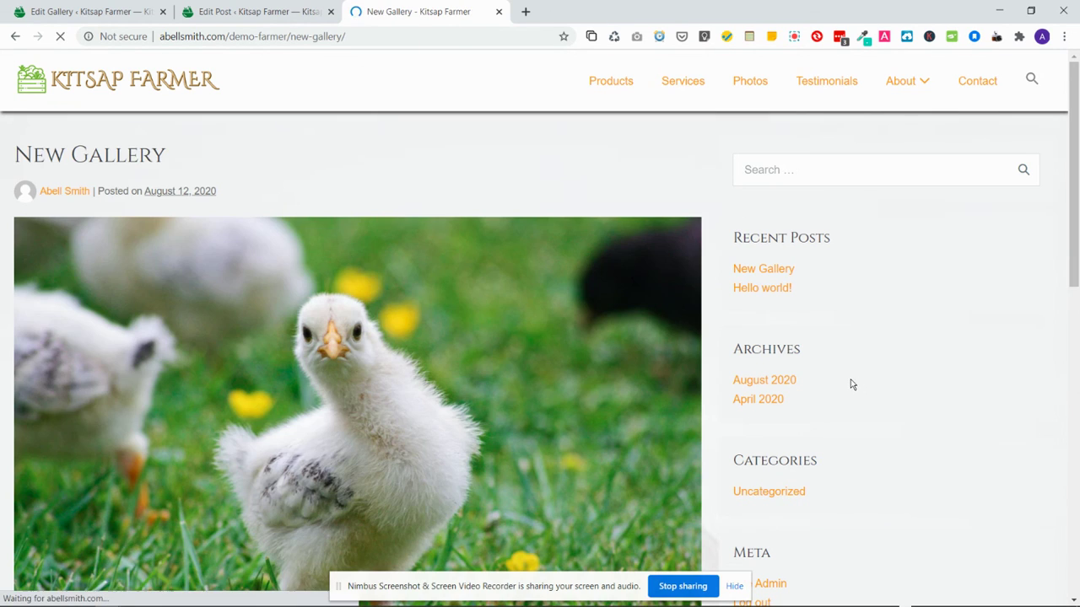
scroll(655, 394, "down", 4)
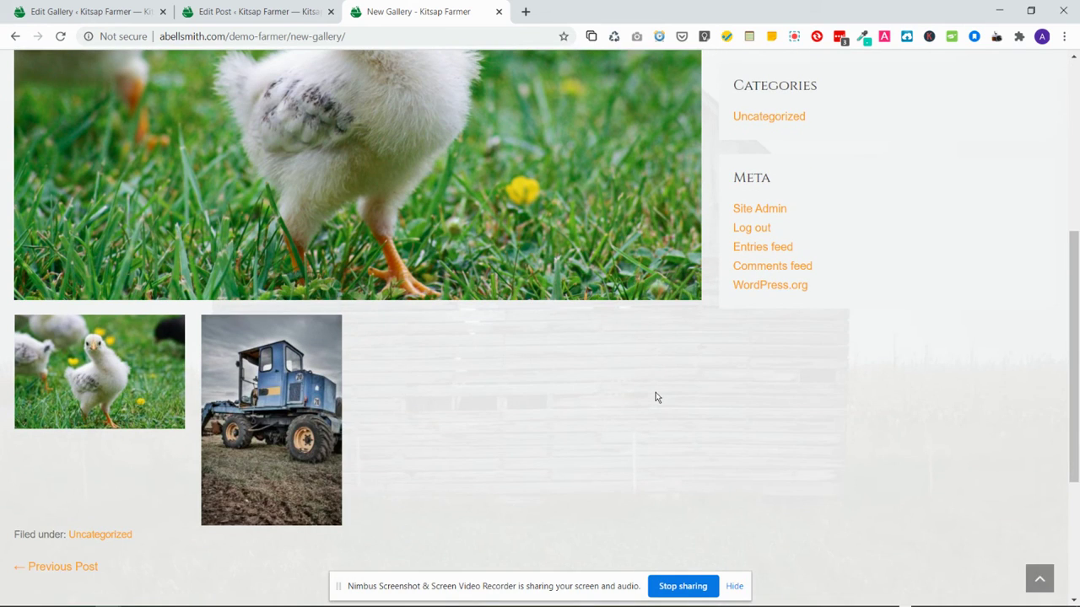
scroll(655, 395, "up", 2)
scroll(645, 381, "down", 2)
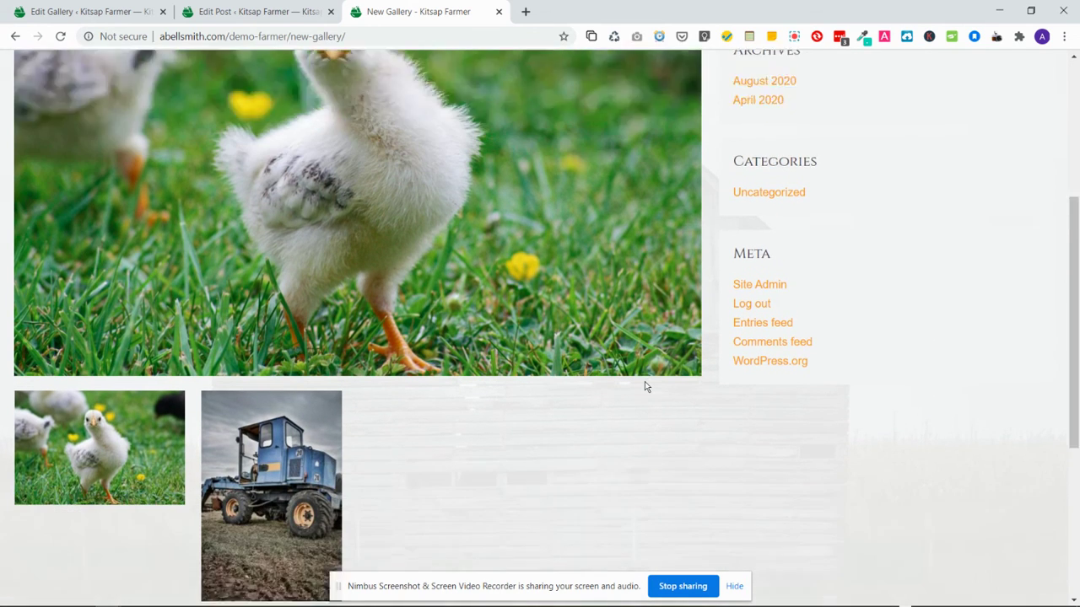
scroll(641, 385, "up", 3)
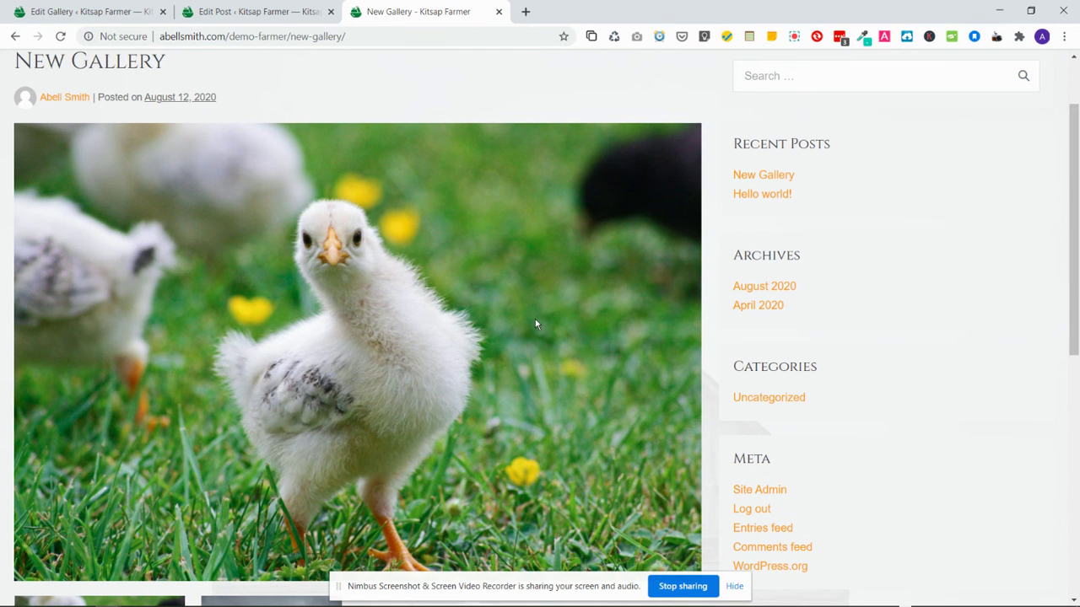
scroll(578, 351, "down", 2)
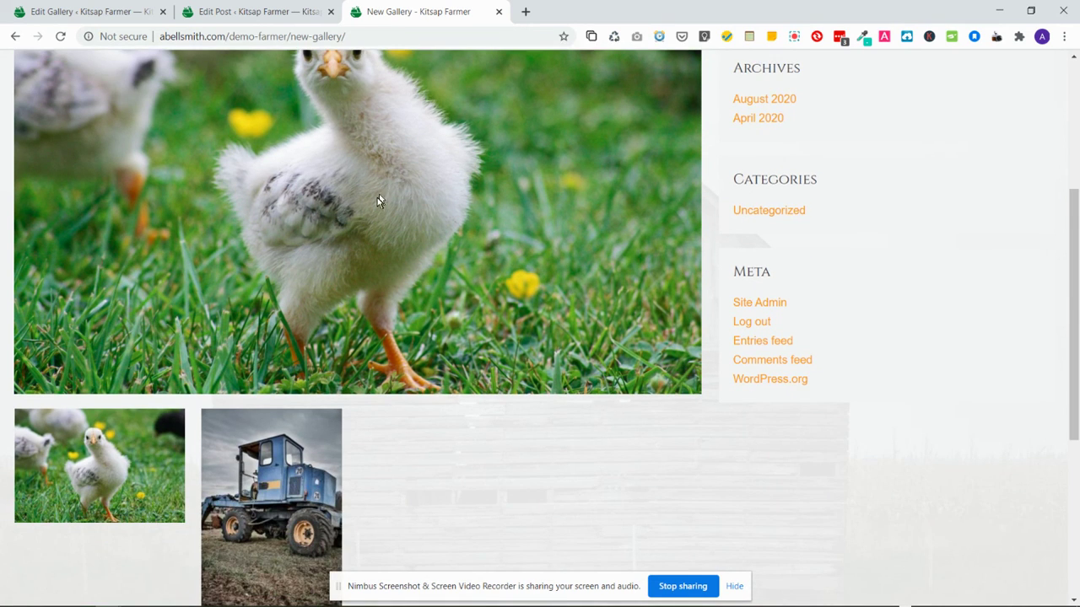
Remove the featured image from the New Gallery post and update the post.
left_click(207, 12)
left_click(135, 12)
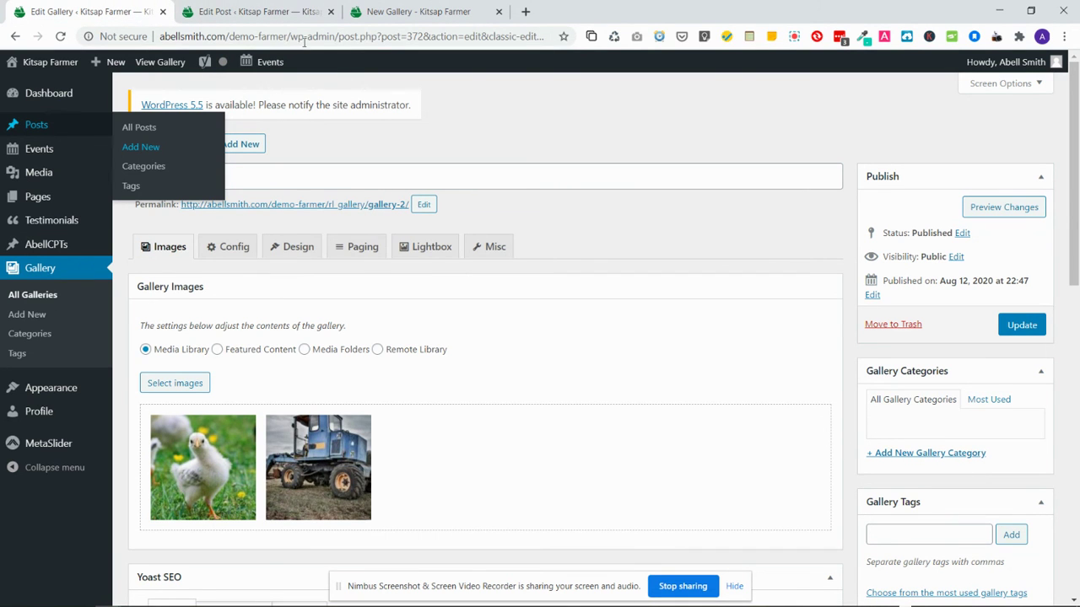
left_click(261, 12)
scroll(978, 363, "down", 8)
scroll(995, 463, "down", 3)
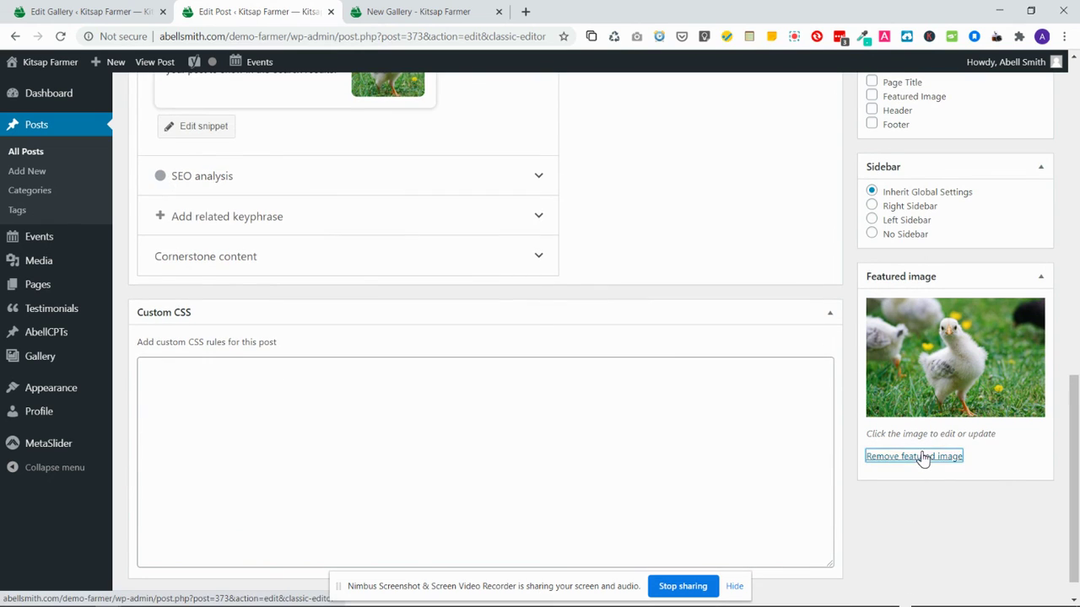
scroll(923, 458, "down", 1)
left_click(954, 463)
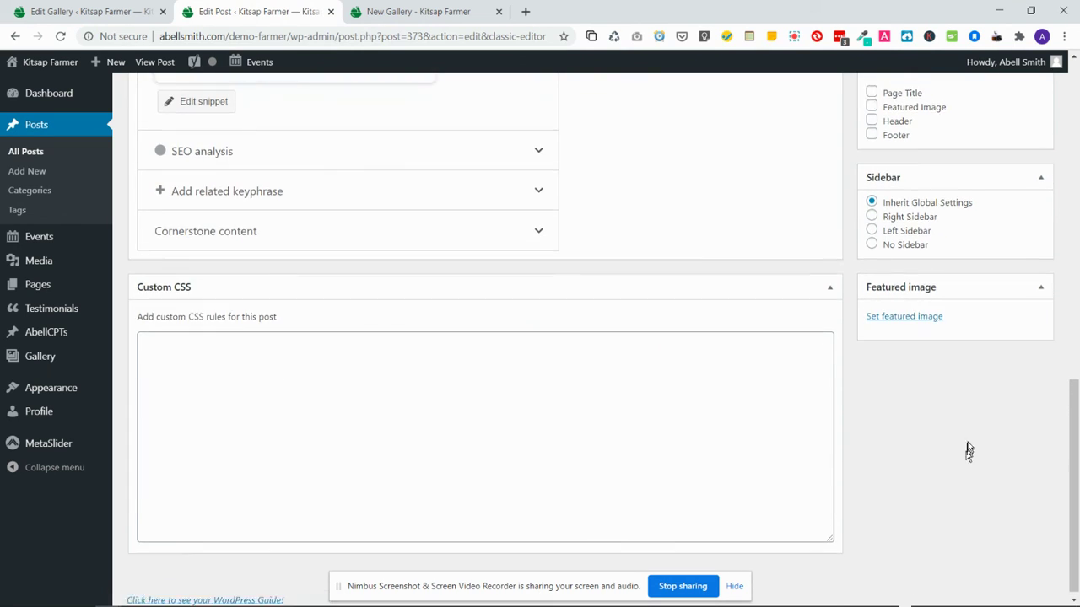
scroll(968, 438, "up", 12)
left_click(1022, 328)
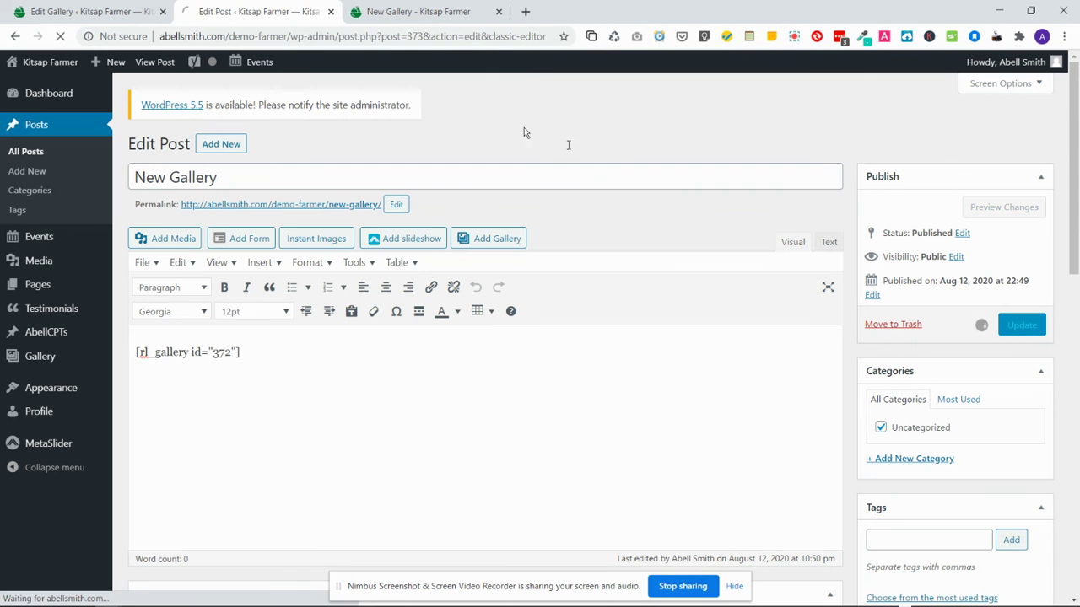
Reload the New Gallery post on the website and check its layout from the title down to the gallery photos.
left_click(414, 14)
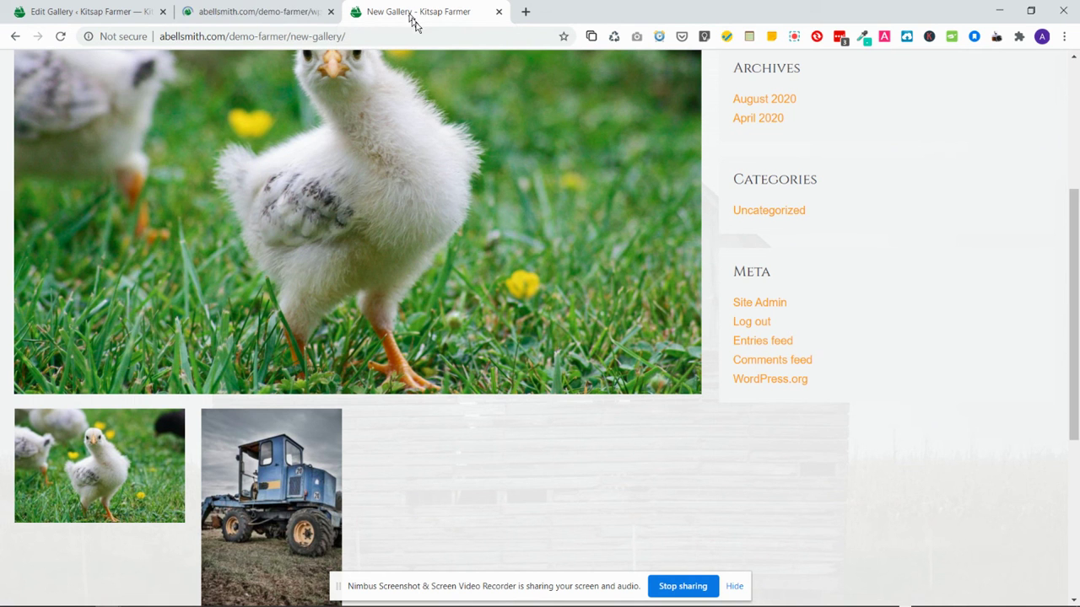
left_click(63, 36)
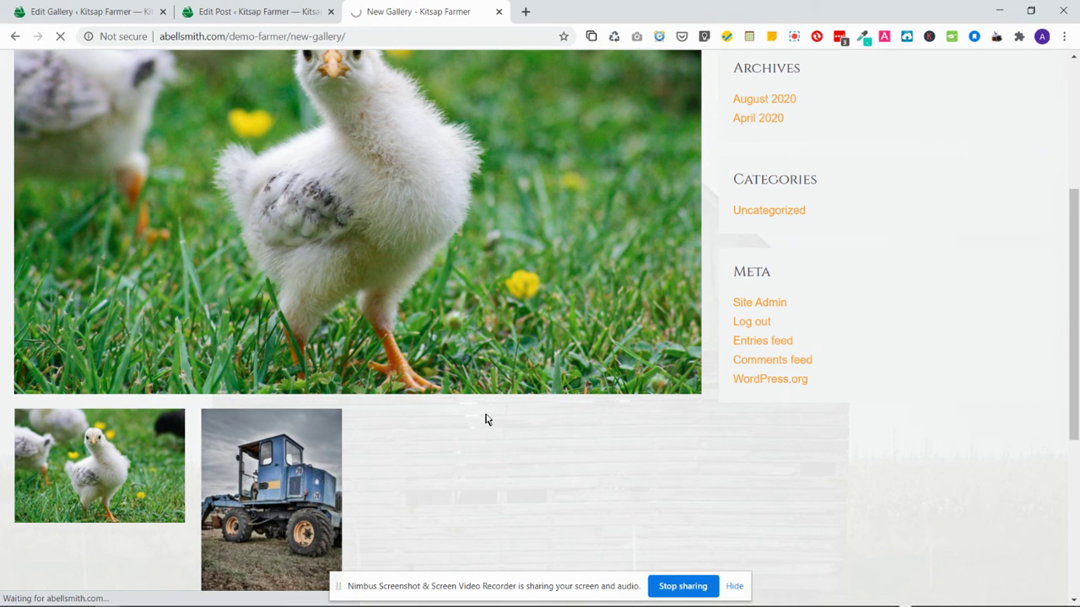
scroll(487, 417, "up", 3)
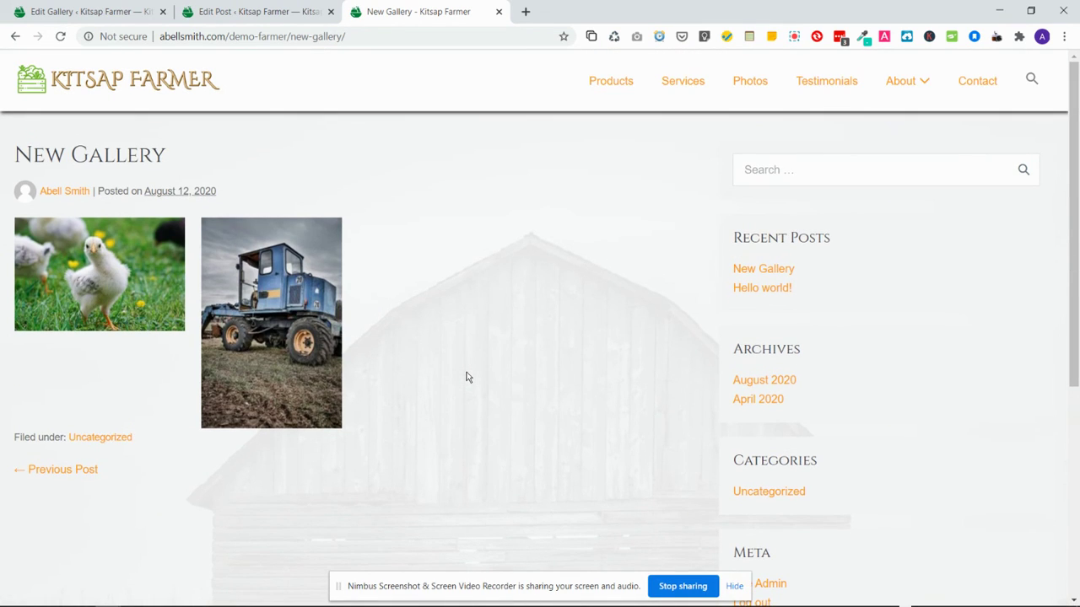
View the post's chick photo enlarged, advance to the next gallery photo and close the lightbox.
left_click(152, 272)
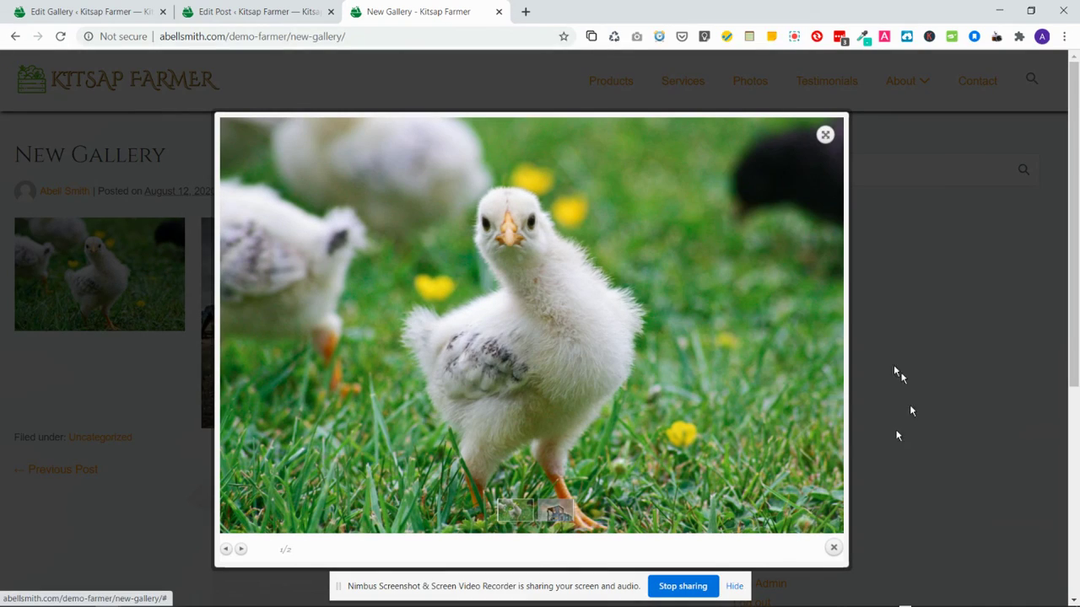
left_click(833, 329)
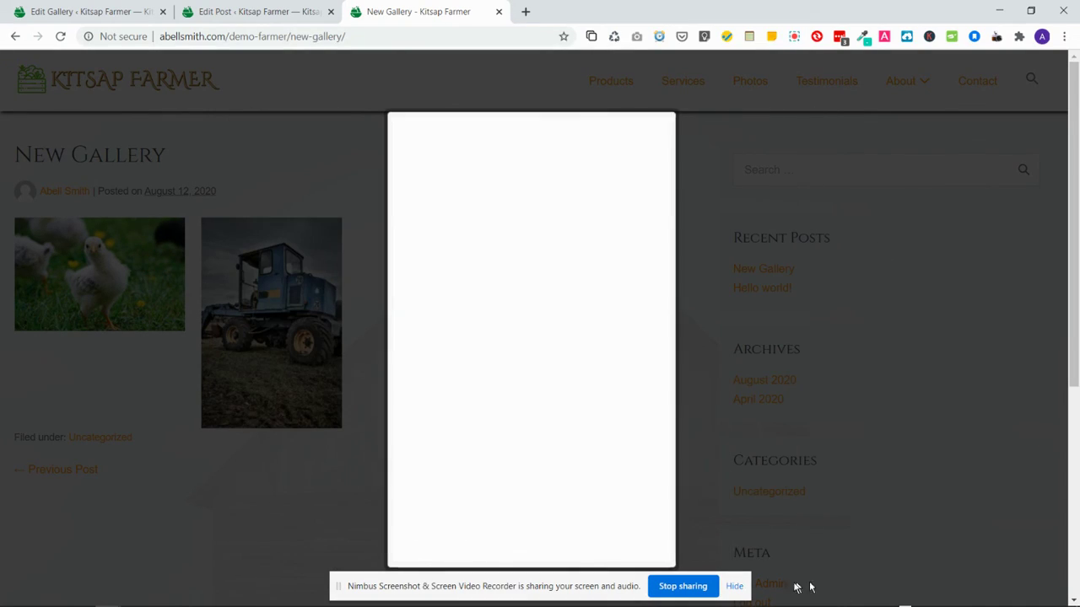
left_click(662, 549)
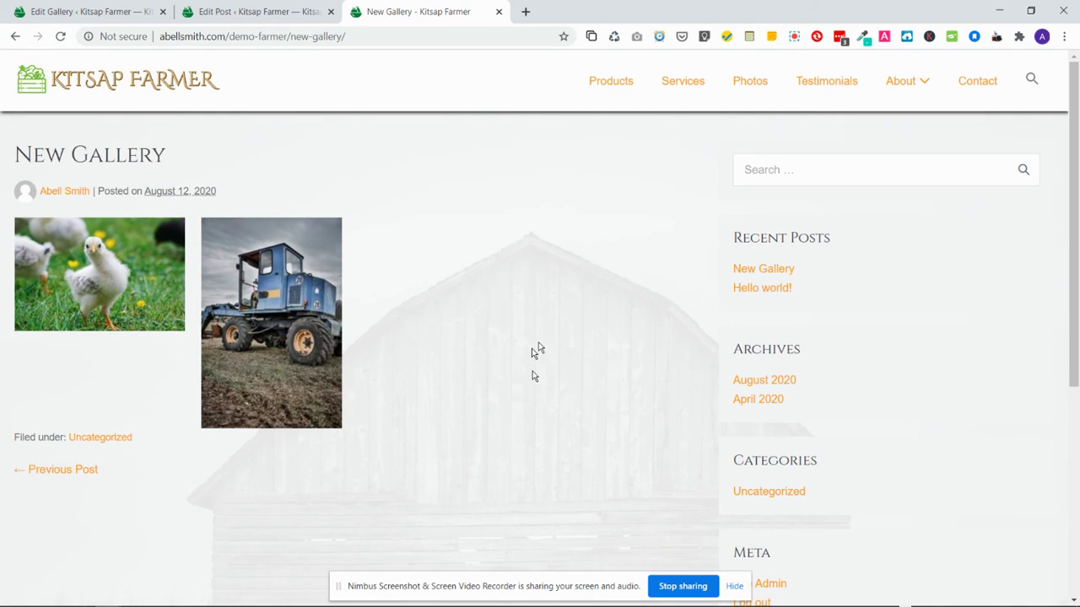